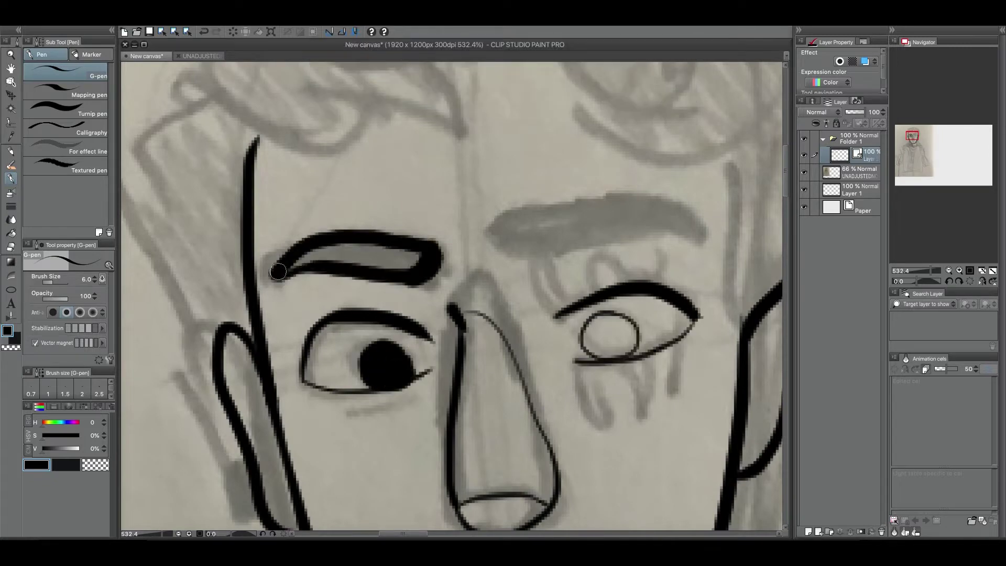
Step: Ink both eyebrows solid black and outline the scar drips above and below the half-finished eye
{"action": "scroll", "coordinate": [629, 210], "scroll_direction": "down", "scroll_amount": 10}
{"action": "scroll", "coordinate": [492, 362], "scroll_direction": "up", "scroll_amount": 10}
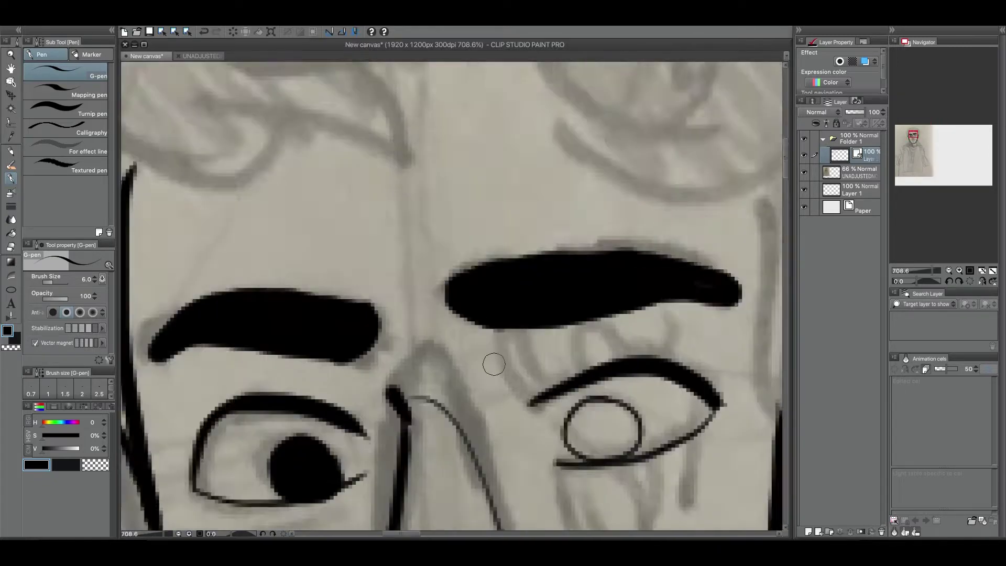
{"action": "left_click_drag", "start_coordinate": [492, 362], "coordinate": [492, 242]}
{"action": "scroll", "coordinate": [492, 243], "scroll_direction": "up", "scroll_amount": 2}
{"action": "scroll", "coordinate": [493, 243], "scroll_direction": "down", "scroll_amount": 10}
{"action": "scroll", "coordinate": [692, 371], "scroll_direction": "up", "scroll_amount": 8}
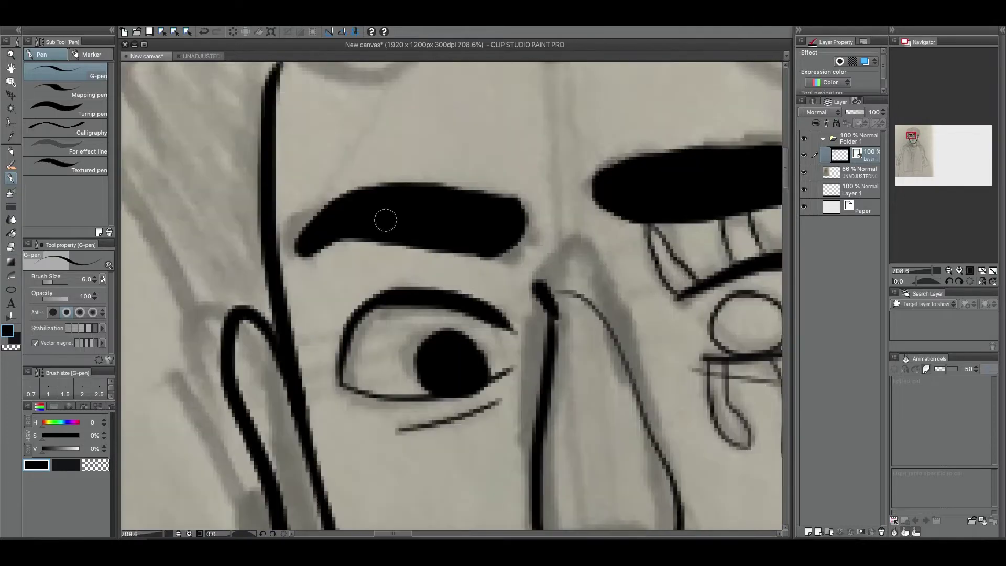
Step: Ink the mouth and the black ear studs, and erase a gap in the eyebrow where the scar crosses it
{"action": "scroll", "coordinate": [608, 306], "scroll_direction": "down", "scroll_amount": 3}
{"action": "scroll", "coordinate": [609, 306], "scroll_direction": "up", "scroll_amount": 3}
{"action": "scroll", "coordinate": [609, 307], "scroll_direction": "down", "scroll_amount": 3}
{"action": "key", "text": "e"}
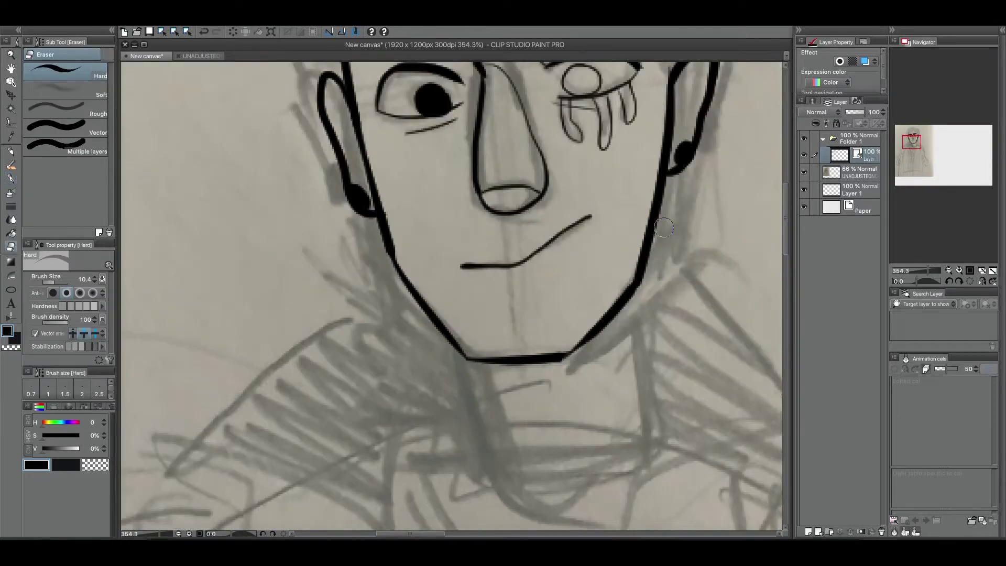
{"action": "scroll", "coordinate": [628, 314], "scroll_direction": "up", "scroll_amount": 5}
{"action": "scroll", "coordinate": [574, 219], "scroll_direction": "down", "scroll_amount": 8}
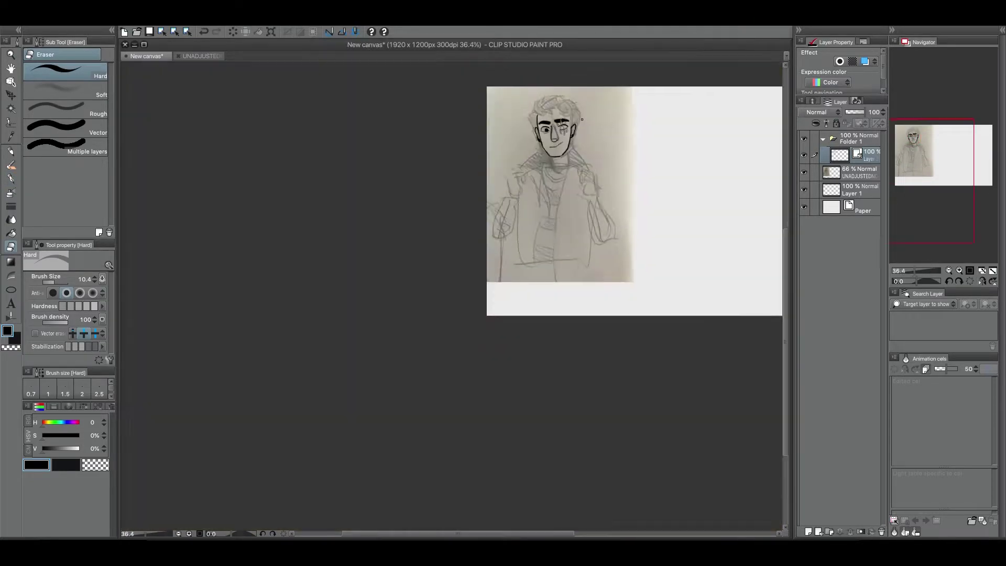
{"action": "scroll", "coordinate": [526, 237], "scroll_direction": "up", "scroll_amount": 10}
{"action": "scroll", "coordinate": [756, 212], "scroll_direction": "down", "scroll_amount": 10}
{"action": "scroll", "coordinate": [577, 236], "scroll_direction": "up", "scroll_amount": 8}
{"action": "scroll", "coordinate": [472, 262], "scroll_direction": "up", "scroll_amount": 5}
Step: Ink the outline of the hair with the G-pen, following the sketched curls, fringe and sides above the ears
{"action": "key", "text": "p"}
{"action": "scroll", "coordinate": [367, 235], "scroll_direction": "up", "scroll_amount": 2}
{"action": "left_click_drag", "start_coordinate": [233, 309], "coordinate": [308, 220]}
{"action": "scroll", "coordinate": [308, 221], "scroll_direction": "down", "scroll_amount": 10}
{"action": "scroll", "coordinate": [456, 191], "scroll_direction": "up", "scroll_amount": 2}
{"action": "left_click_drag", "start_coordinate": [433, 163], "coordinate": [468, 388]}
{"action": "scroll", "coordinate": [468, 389], "scroll_direction": "down", "scroll_amount": 5}
{"action": "scroll", "coordinate": [731, 61], "scroll_direction": "up", "scroll_amount": 3}
{"action": "left_click_drag", "start_coordinate": [517, 213], "coordinate": [674, 304]}
{"action": "scroll", "coordinate": [674, 303], "scroll_direction": "down", "scroll_amount": 3}
{"action": "scroll", "coordinate": [597, 114], "scroll_direction": "down", "scroll_amount": 5}
{"action": "scroll", "coordinate": [471, 292], "scroll_direction": "up", "scroll_amount": 4}
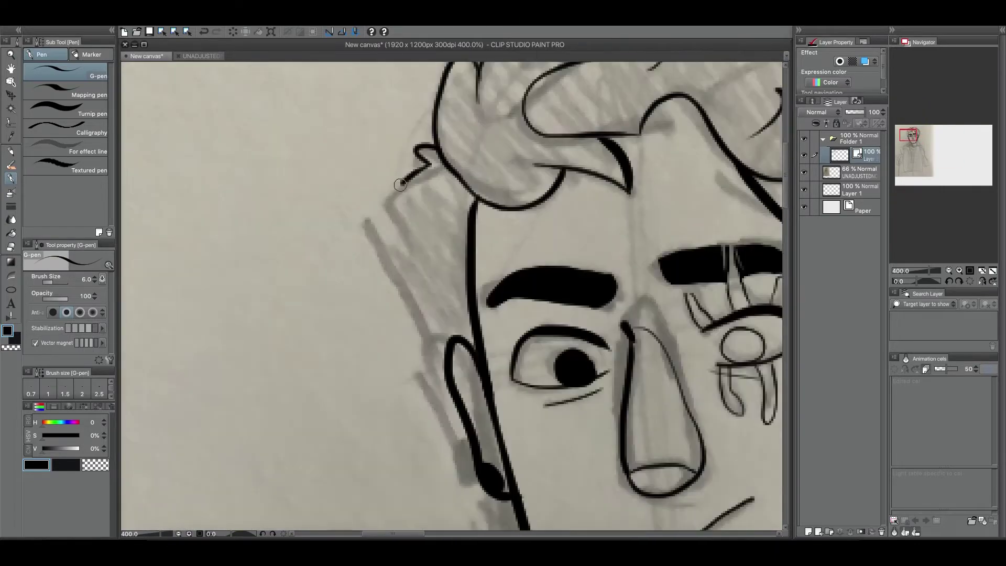
{"action": "left_click_drag", "start_coordinate": [456, 429], "coordinate": [407, 274]}
Step: Ink the neck lines, the raised collar and the long front edges of the open jacket
{"action": "scroll", "coordinate": [406, 275], "scroll_direction": "down", "scroll_amount": 3}
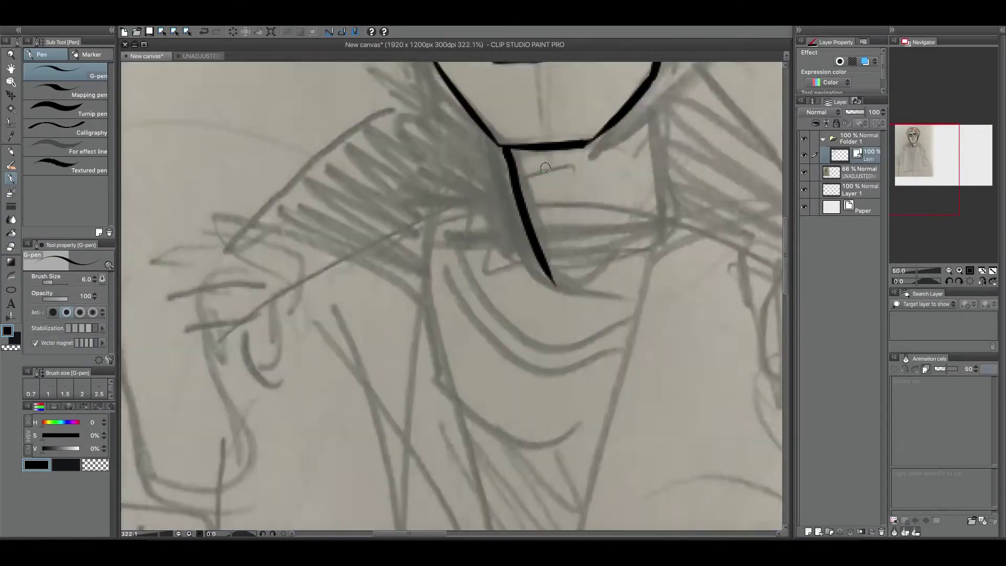
{"action": "left_click_drag", "start_coordinate": [471, 65], "coordinate": [383, 202]}
{"action": "scroll", "coordinate": [445, 157], "scroll_direction": "down", "scroll_amount": 1}
{"action": "mouse_move", "coordinate": [446, 116]}
{"action": "left_mouse_down"}
{"action": "mouse_move", "coordinate": [512, 222]}
{"action": "mouse_move", "coordinate": [362, 535]}
{"action": "left_mouse_up"}
{"action": "scroll", "coordinate": [367, 419], "scroll_direction": "down", "scroll_amount": 1}
{"action": "left_click_drag", "start_coordinate": [249, 152], "coordinate": [375, 414]}
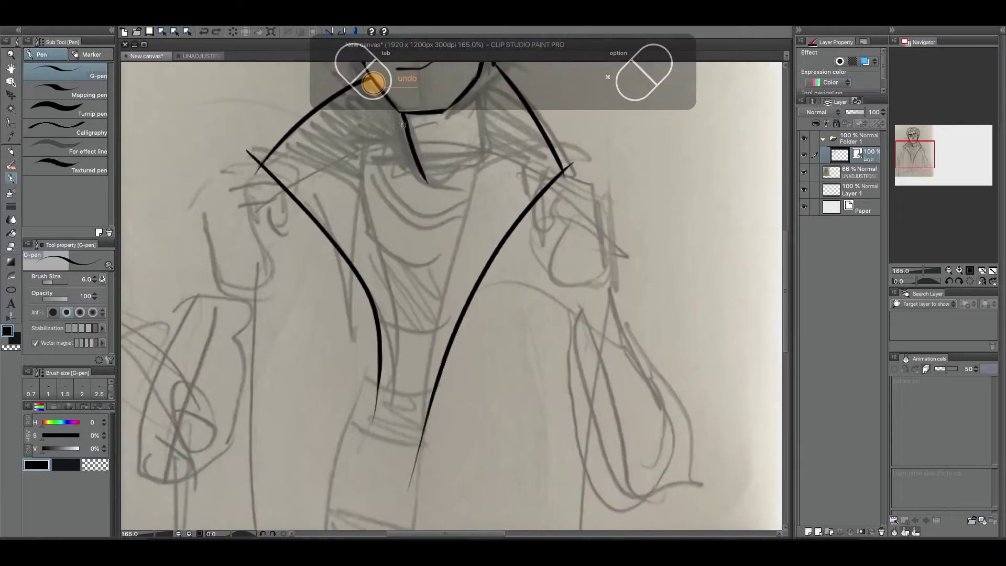
{"action": "left_click_drag", "start_coordinate": [395, 126], "coordinate": [440, 207]}
{"action": "left_click_drag", "start_coordinate": [538, 145], "coordinate": [532, 214]}
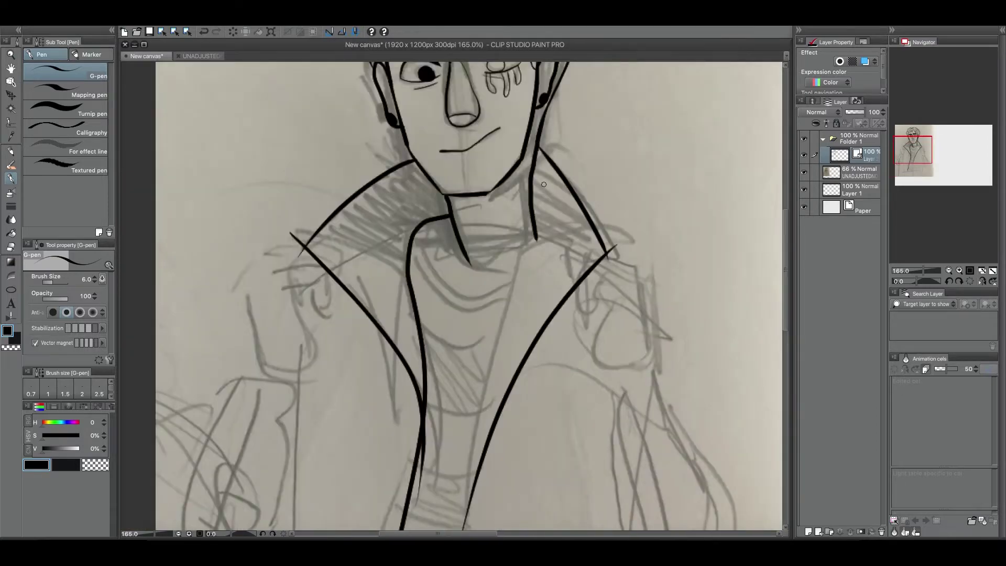
Step: Ink the shirt's round neckline and the jacket's remaining inner edge running down from the neck
{"action": "scroll", "coordinate": [532, 214], "scroll_direction": "down", "scroll_amount": 2}
{"action": "scroll", "coordinate": [492, 151], "scroll_direction": "down", "scroll_amount": 3}
{"action": "scroll", "coordinate": [492, 151], "scroll_direction": "up", "scroll_amount": 3}
{"action": "scroll", "coordinate": [540, 158], "scroll_direction": "down", "scroll_amount": 5}
{"action": "scroll", "coordinate": [540, 159], "scroll_direction": "up", "scroll_amount": 10}
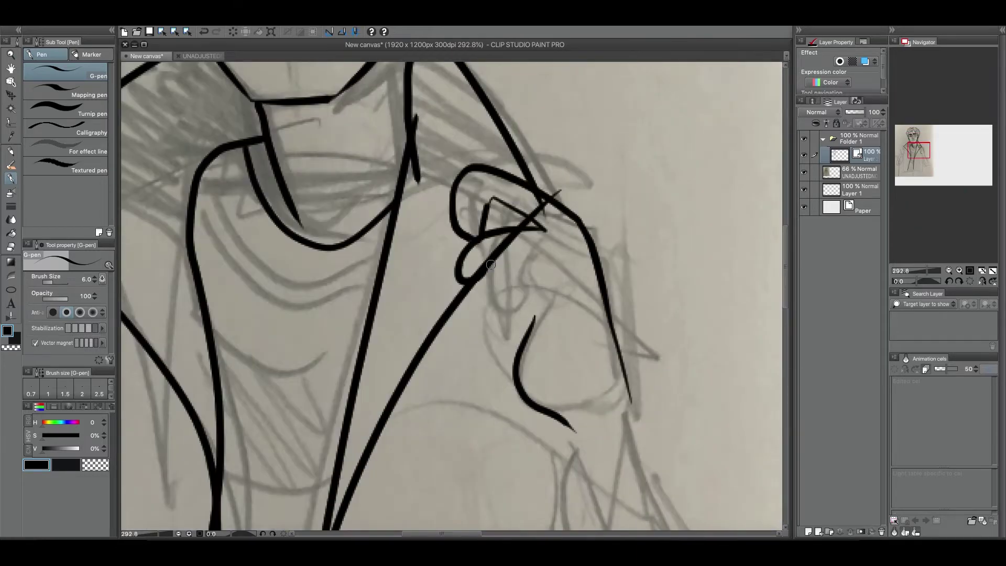
Step: Undo the first attempt at the hand on the jacket's right lapel and redraw its fingers and thumb gripping the edge
{"action": "scroll", "coordinate": [581, 224], "scroll_direction": "down", "scroll_amount": 1}
{"action": "key", "text": "ctrl+z"}
{"action": "key", "text": "ctrl+z"}
{"action": "key", "text": "ctrl+z"}
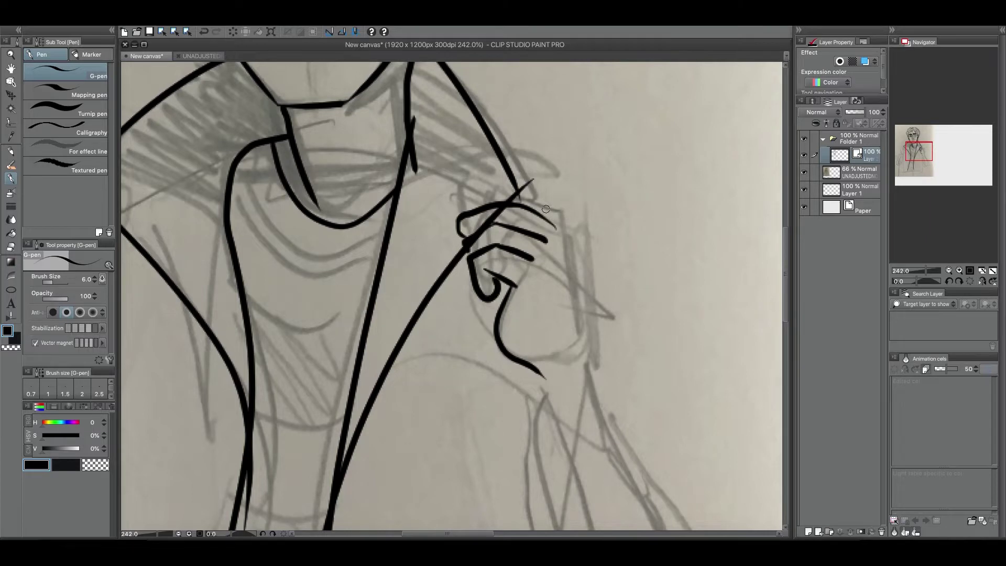
{"action": "scroll", "coordinate": [490, 171], "scroll_direction": "down", "scroll_amount": 1}
Step: Ink the other hand gripping the left lapel, with curled fingers, thumb, back of the hand and wrist
{"action": "left_click_drag", "start_coordinate": [491, 170], "coordinate": [769, 270]}
{"action": "left_click_drag", "start_coordinate": [380, 431], "coordinate": [420, 292]}
{"action": "key", "text": "ctrl+z"}
{"action": "left_click_drag", "start_coordinate": [444, 304], "coordinate": [386, 277]}
{"action": "key", "text": "ctrl+z"}
{"action": "left_click_drag", "start_coordinate": [279, 283], "coordinate": [344, 243]}
{"action": "left_click_drag", "start_coordinate": [261, 367], "coordinate": [341, 293]}
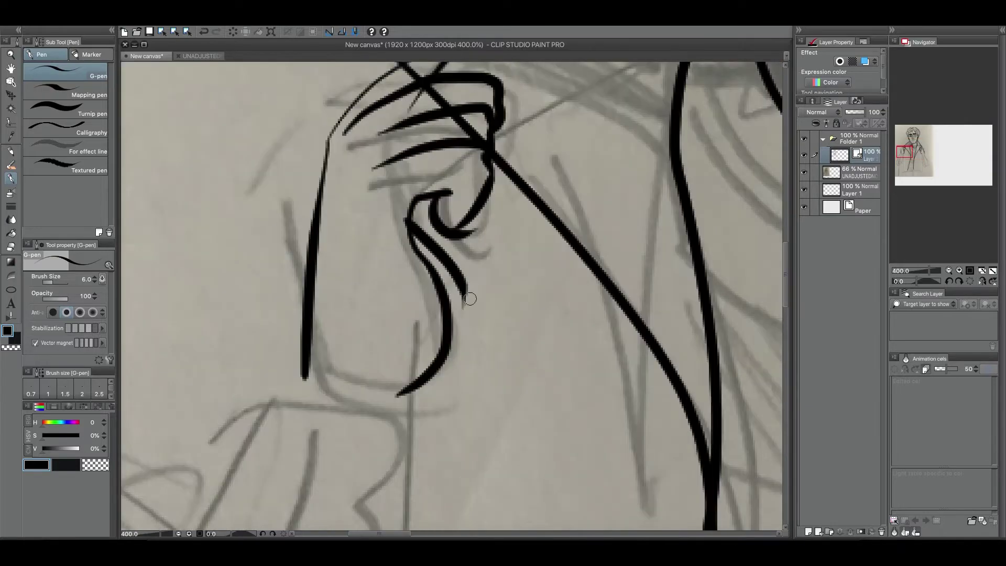
{"action": "scroll", "coordinate": [460, 169], "scroll_direction": "up", "scroll_amount": 2}
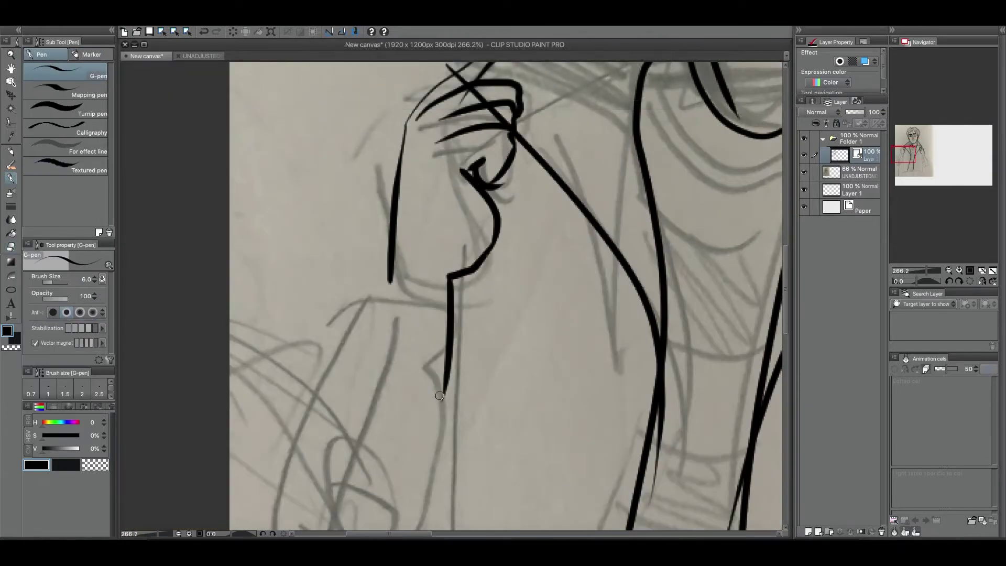
Step: Ink both bent jacket sleeves with their rolled cuffs, wrinkled edges and rounded elbows
{"action": "scroll", "coordinate": [440, 396], "scroll_direction": "down", "scroll_amount": 6}
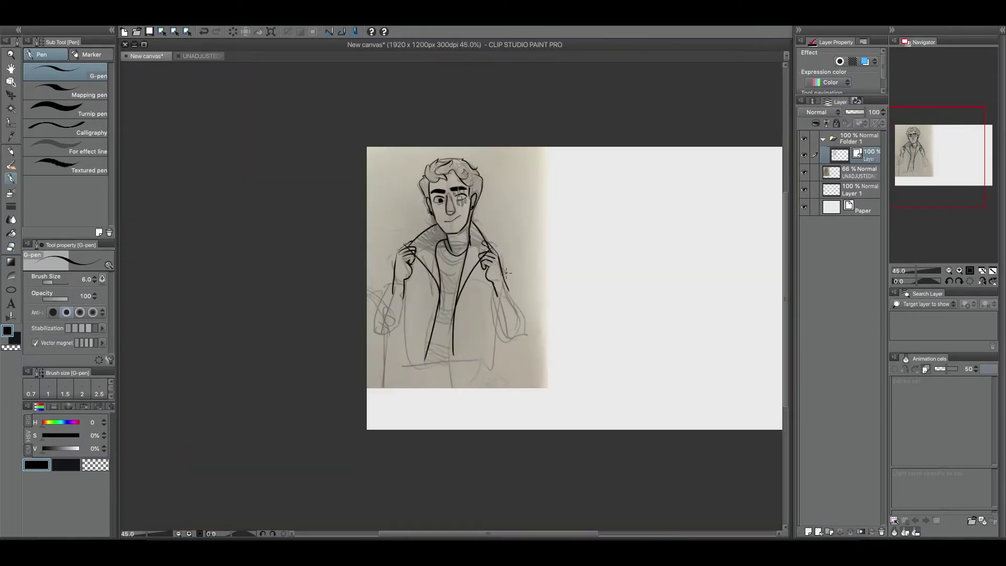
{"action": "scroll", "coordinate": [506, 272], "scroll_direction": "up", "scroll_amount": 4}
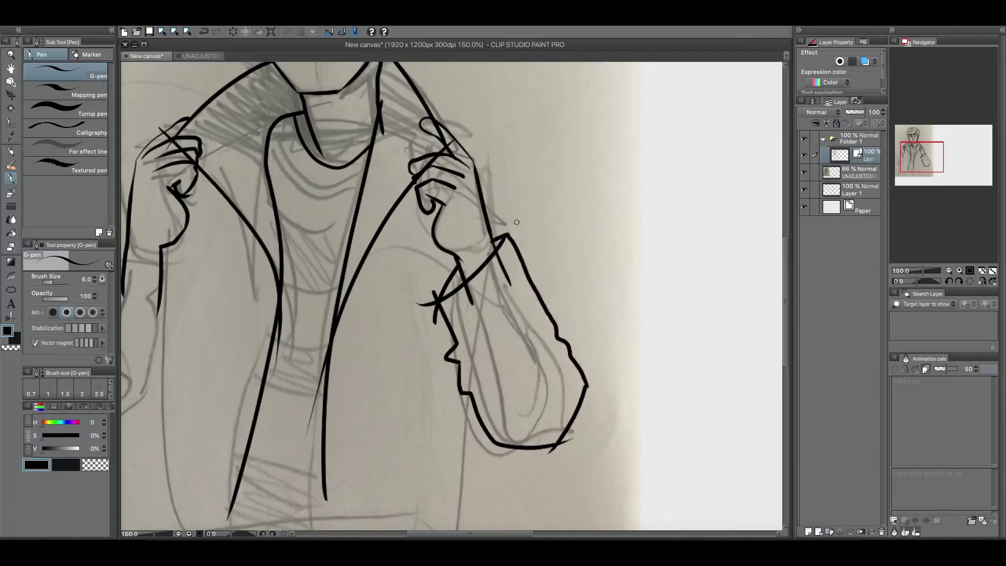
{"action": "scroll", "coordinate": [509, 234], "scroll_direction": "down", "scroll_amount": 3}
{"action": "scroll", "coordinate": [399, 210], "scroll_direction": "up", "scroll_amount": 3}
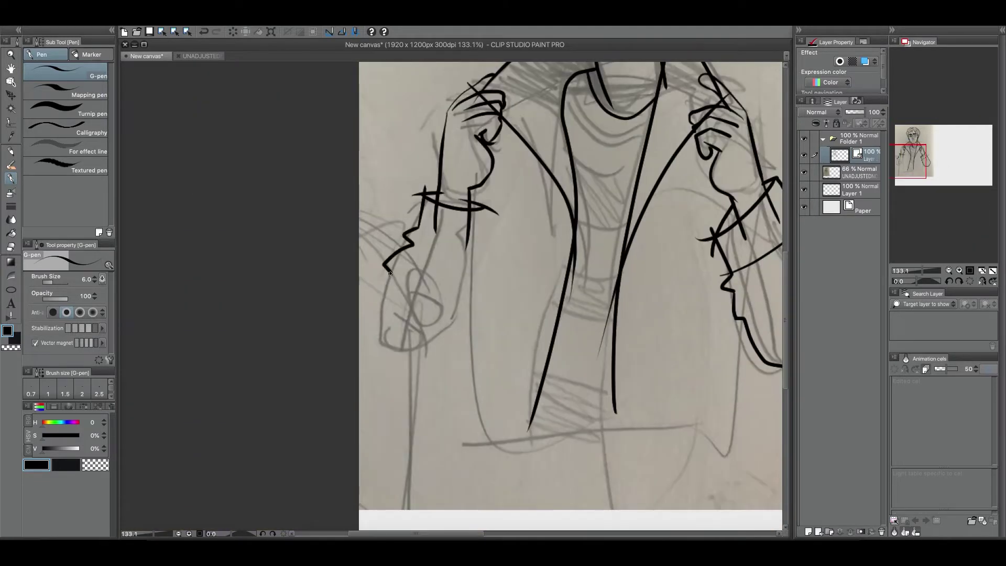
{"action": "left_click_drag", "start_coordinate": [391, 273], "coordinate": [435, 370]}
{"action": "left_click_drag", "start_coordinate": [473, 257], "coordinate": [455, 346]}
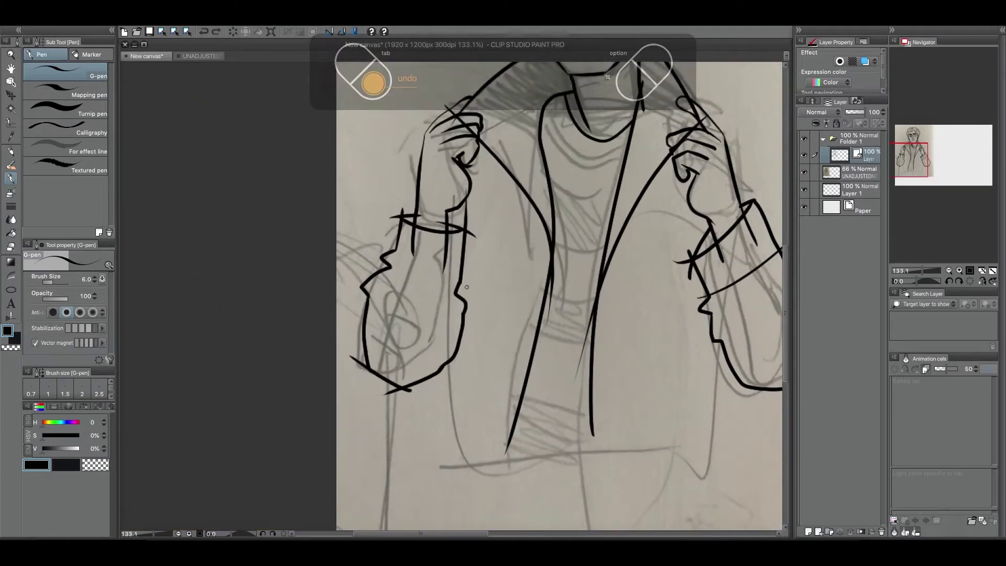
Step: Ink the cuff seams and outer arm line, and close the jacket with side lines and a hem
{"action": "scroll", "coordinate": [455, 309], "scroll_direction": "down", "scroll_amount": 4}
{"action": "scroll", "coordinate": [346, 198], "scroll_direction": "up", "scroll_amount": 4}
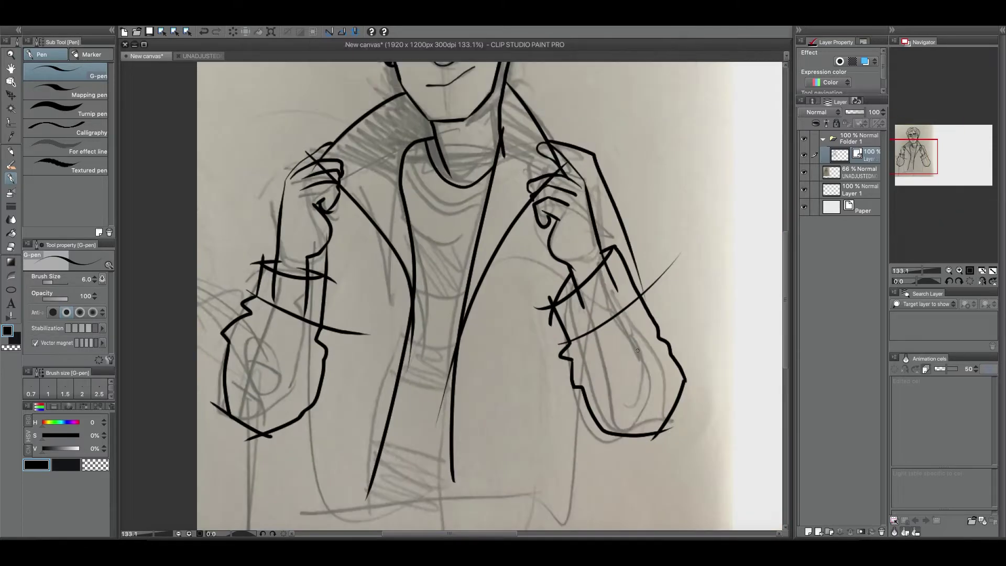
{"action": "scroll", "coordinate": [346, 198], "scroll_direction": "down", "scroll_amount": 4}
{"action": "scroll", "coordinate": [526, 272], "scroll_direction": "up", "scroll_amount": 3}
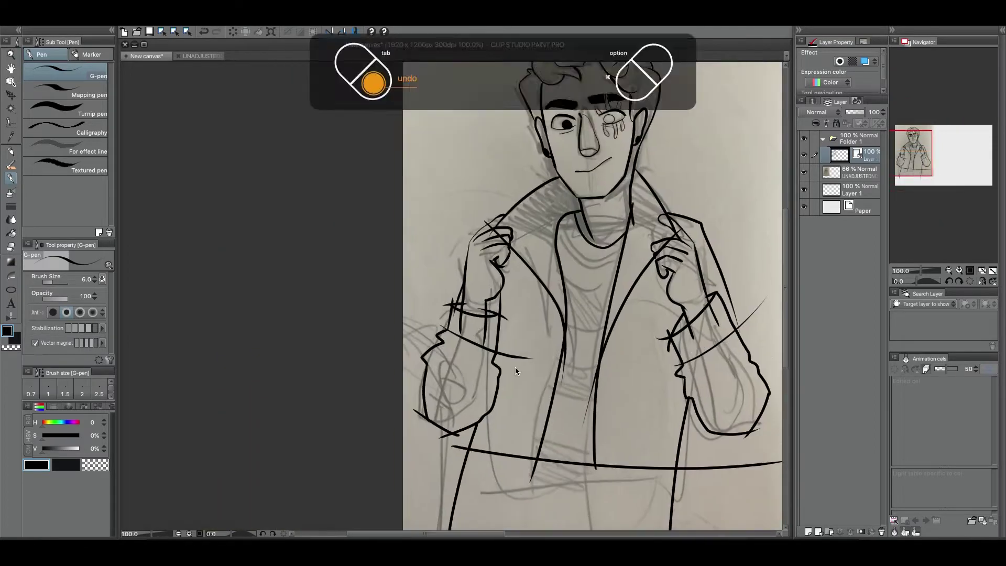
Step: Erase the overshooting and overlapping line ends around the hands, collar, cuffs and hem, and touch up the hair
{"action": "scroll", "coordinate": [763, 263], "scroll_direction": "up", "scroll_amount": 5}
{"action": "key", "text": "e"}
{"action": "left_click_drag", "start_coordinate": [655, 233], "coordinate": [556, 252]}
{"action": "mouse_move", "coordinate": [512, 204]}
{"action": "left_mouse_down"}
{"action": "mouse_move", "coordinate": [502, 177]}
{"action": "mouse_move", "coordinate": [335, 158]}
{"action": "mouse_move", "coordinate": [338, 58]}
{"action": "mouse_move", "coordinate": [341, 168]}
{"action": "mouse_move", "coordinate": [313, 167]}
{"action": "left_mouse_up"}
{"action": "left_click_drag", "start_coordinate": [409, 181], "coordinate": [526, 225]}
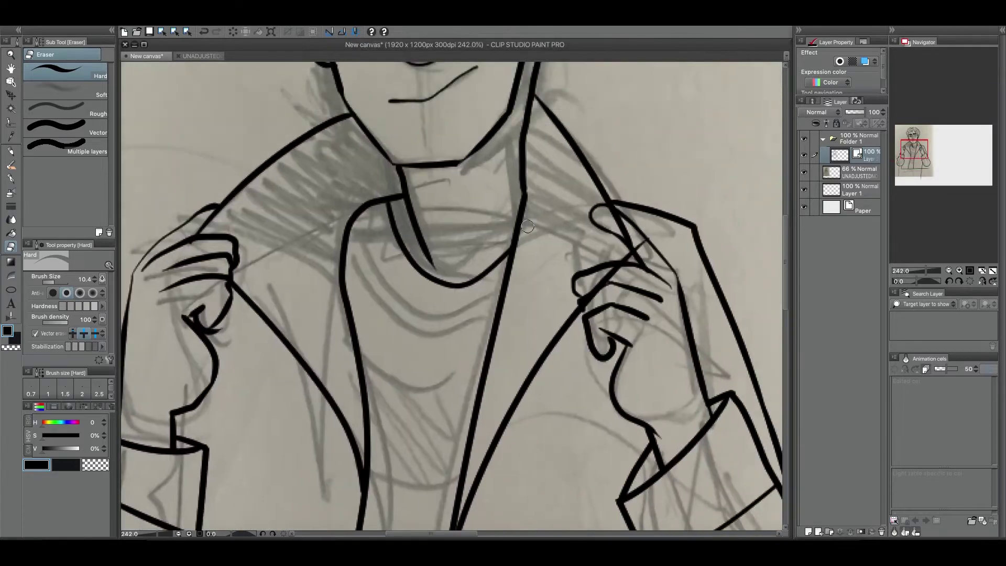
{"action": "left_click_drag", "start_coordinate": [661, 280], "coordinate": [589, 233]}
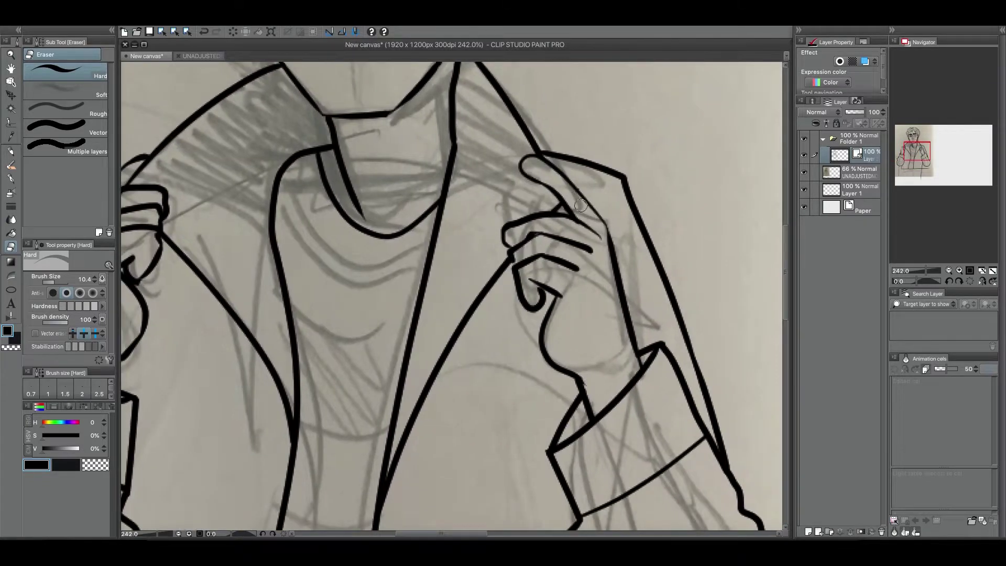
{"action": "scroll", "coordinate": [582, 224], "scroll_direction": "down", "scroll_amount": 5}
{"action": "scroll", "coordinate": [570, 97], "scroll_direction": "up", "scroll_amount": 6}
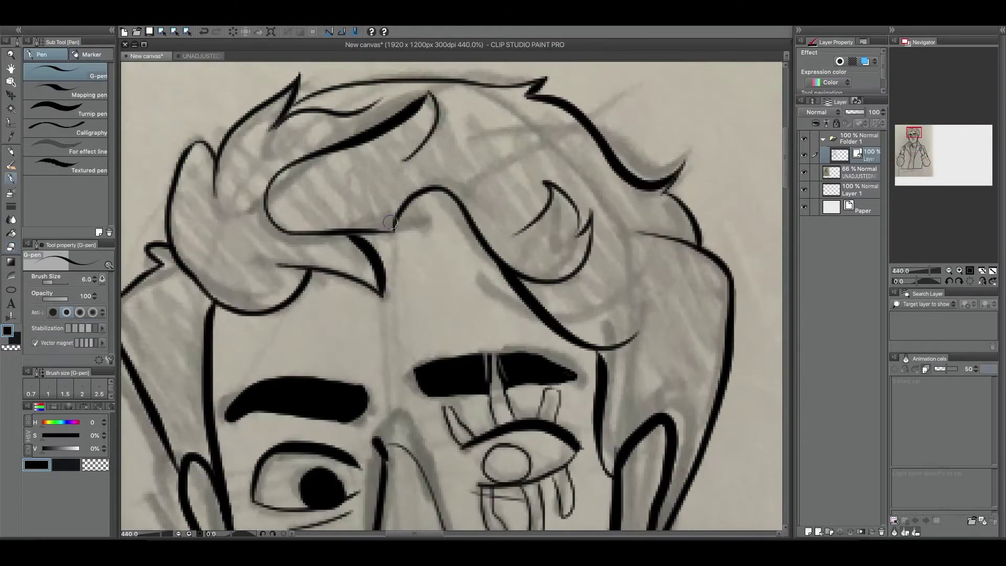
Step: Move Layer 1 above the scanned sketch layer into Folder 1 and hide the sketch
{"action": "scroll", "coordinate": [436, 290], "scroll_direction": "down", "scroll_amount": 7}
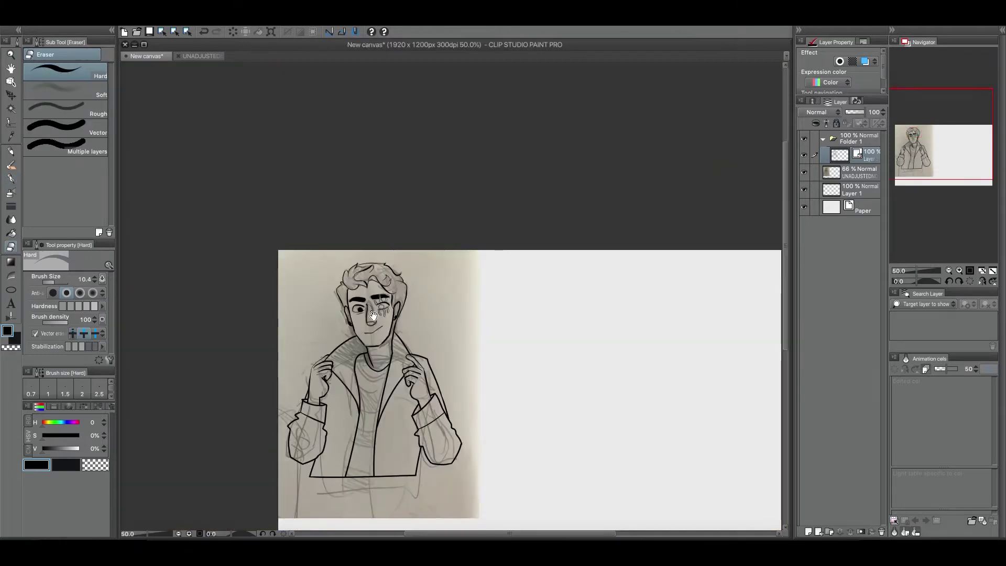
{"action": "left_click_drag", "start_coordinate": [852, 190], "coordinate": [852, 169]}
{"action": "left_click", "coordinate": [804, 190]}
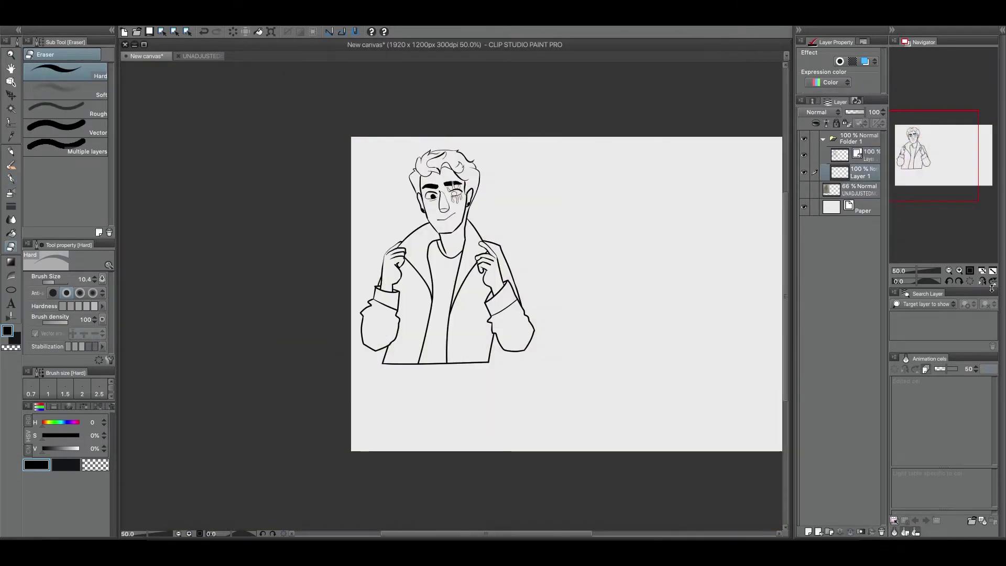
Step: Mirror the canvas view, then select the open eye, its brow and the nose on the line art and nudge them slightly
{"action": "left_click", "coordinate": [983, 281]}
{"action": "scroll", "coordinate": [472, 193], "scroll_direction": "up", "scroll_amount": 4}
{"action": "key", "text": "m"}
{"action": "mouse_move", "coordinate": [471, 155]}
{"action": "left_mouse_down"}
{"action": "mouse_move", "coordinate": [414, 246]}
{"action": "mouse_move", "coordinate": [440, 264]}
{"action": "left_mouse_up"}
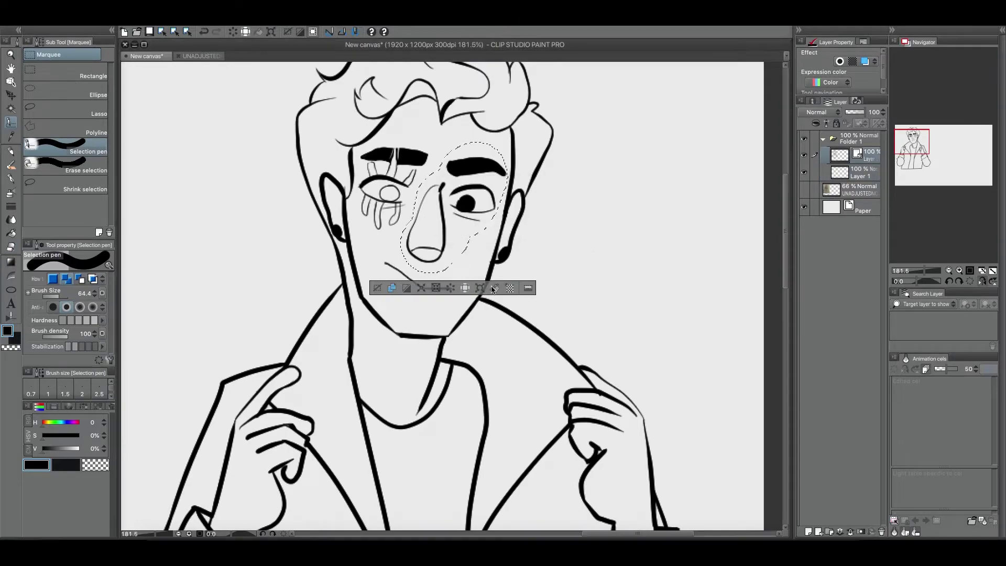
{"action": "key", "text": "ctrl+t"}
{"action": "left_click_drag", "start_coordinate": [456, 215], "coordinate": [459, 218]}
{"action": "key", "text": "Return"}
Step: Select the scarred eye with its eyebrow on the line art and scale it to 103%
{"action": "left_click_drag", "start_coordinate": [404, 144], "coordinate": [372, 231]}
{"action": "key", "text": "ctrl+t"}
{"action": "scroll", "coordinate": [467, 169], "scroll_direction": "down", "scroll_amount": 5}
{"action": "scroll", "coordinate": [467, 169], "scroll_direction": "up", "scroll_amount": 5}
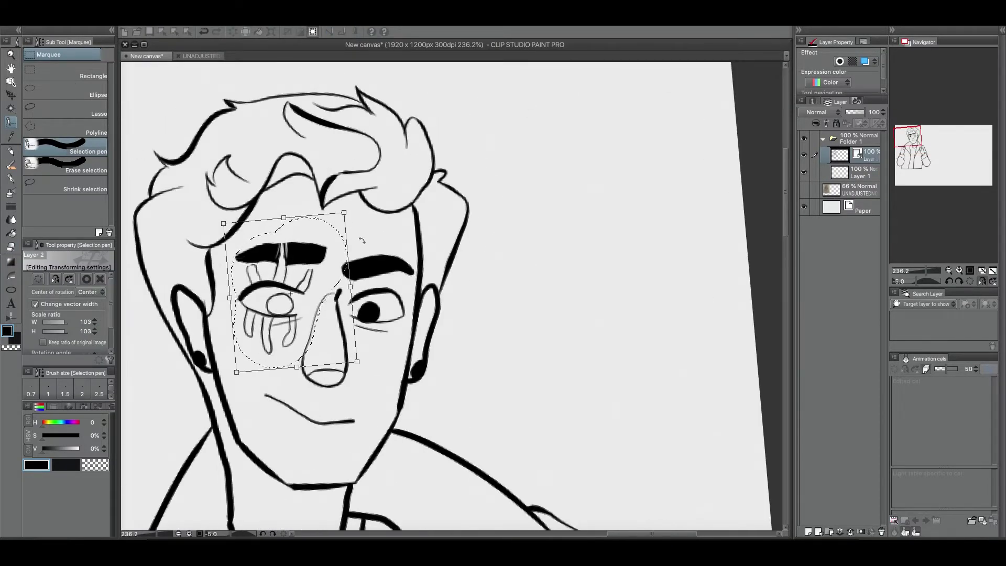
{"action": "scroll", "coordinate": [467, 169], "scroll_direction": "down", "scroll_amount": 5}
{"action": "key", "text": "Return"}
{"action": "scroll", "coordinate": [439, 409], "scroll_direction": "up", "scroll_amount": 5}
{"action": "scroll", "coordinate": [438, 409], "scroll_direction": "down", "scroll_amount": 5}
{"action": "scroll", "coordinate": [236, 353], "scroll_direction": "up", "scroll_amount": 3}
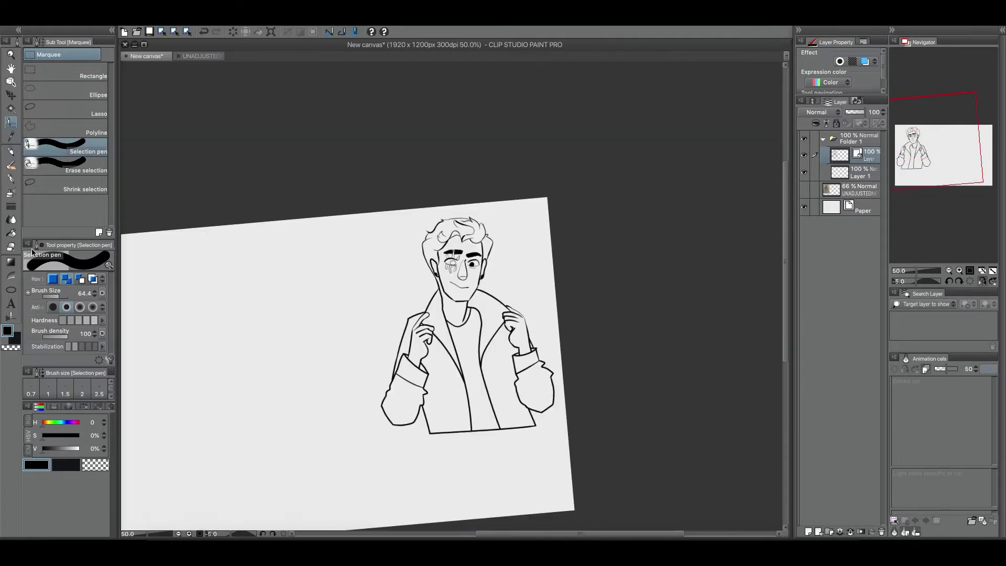
Step: Vary the line weight of the figure with Correct line width, using Thin width and Thicken width at 0.4
{"action": "key", "text": "y"}
{"action": "scroll", "coordinate": [553, 374], "scroll_direction": "up", "scroll_amount": 2}
{"action": "scroll", "coordinate": [553, 373], "scroll_direction": "down", "scroll_amount": 5}
{"action": "scroll", "coordinate": [466, 429], "scroll_direction": "up", "scroll_amount": 6}
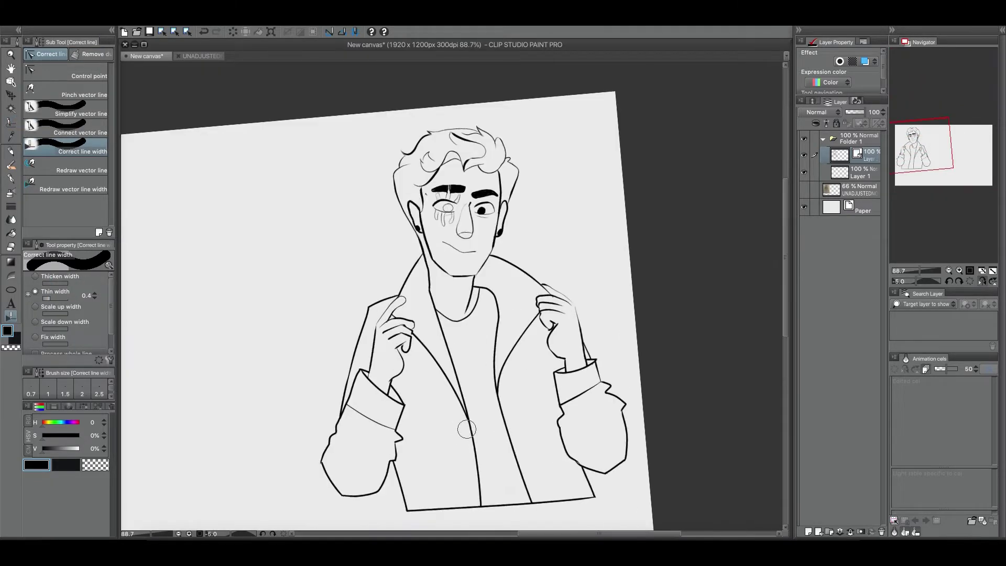
{"action": "scroll", "coordinate": [475, 162], "scroll_direction": "down", "scroll_amount": 3}
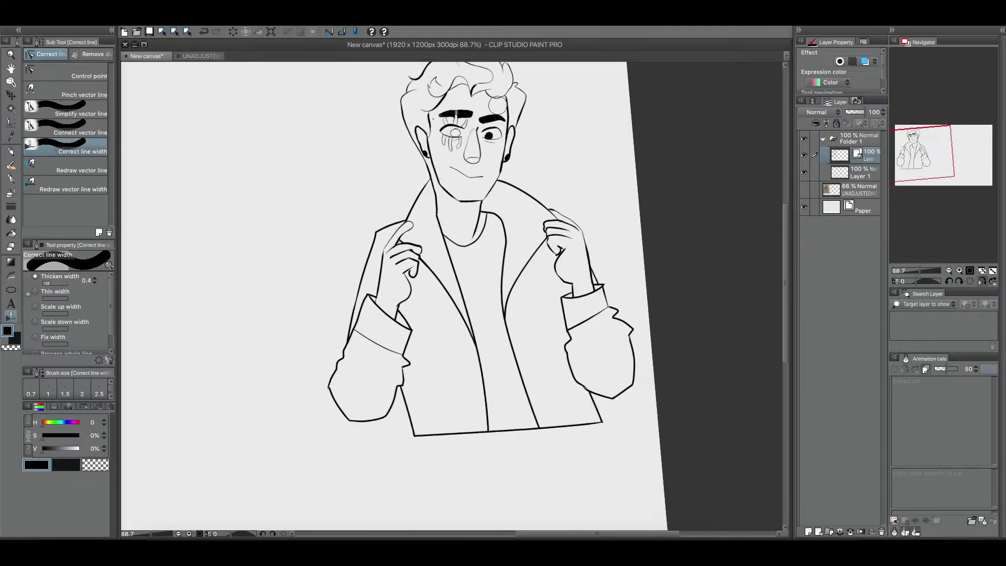
Step: Touch up the line art around the hands, cuffs and jacket edges with the G-pen
{"action": "scroll", "coordinate": [497, 105], "scroll_direction": "up", "scroll_amount": 5}
{"action": "key", "text": "p"}
{"action": "scroll", "coordinate": [197, 228], "scroll_direction": "down", "scroll_amount": 5}
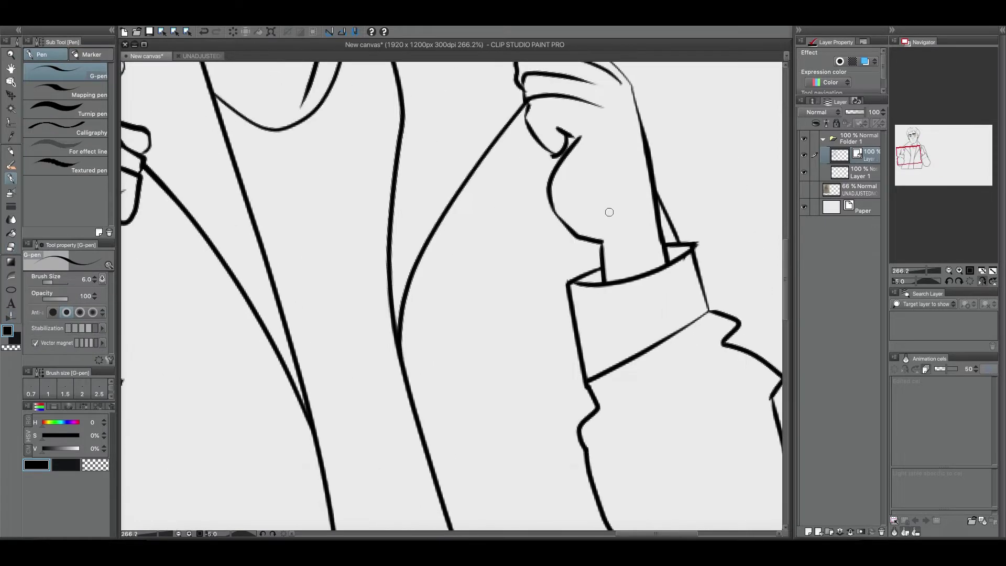
{"action": "scroll", "coordinate": [612, 209], "scroll_direction": "down", "scroll_amount": 5}
{"action": "scroll", "coordinate": [611, 209], "scroll_direction": "up", "scroll_amount": 4}
{"action": "scroll", "coordinate": [611, 210], "scroll_direction": "down", "scroll_amount": 2}
Step: Restore the upright, unmirrored view, refine the thumb and paint the fingernails solid black
{"action": "left_click", "coordinate": [948, 281]}
{"action": "left_click", "coordinate": [949, 281]}
{"action": "scroll", "coordinate": [411, 294], "scroll_direction": "up", "scroll_amount": 10}
{"action": "key", "text": "e"}
{"action": "key", "text": "p"}
{"action": "scroll", "coordinate": [269, 191], "scroll_direction": "down", "scroll_amount": 10}
{"action": "scroll", "coordinate": [269, 437], "scroll_direction": "up", "scroll_amount": 12}
{"action": "scroll", "coordinate": [269, 141], "scroll_direction": "down", "scroll_amount": 10}
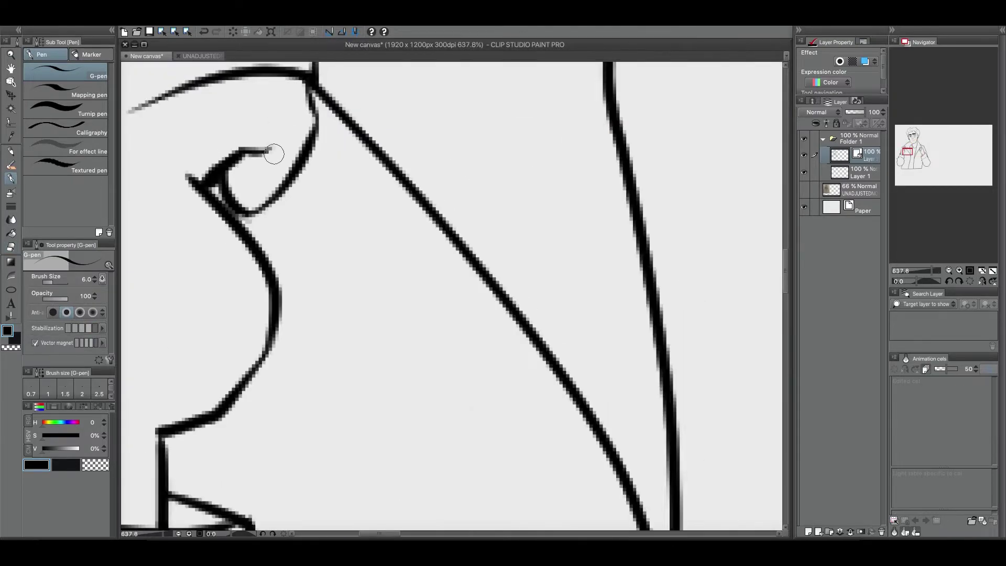
{"action": "scroll", "coordinate": [503, 198], "scroll_direction": "up", "scroll_amount": 8}
{"action": "scroll", "coordinate": [503, 198], "scroll_direction": "down", "scroll_amount": 10}
{"action": "scroll", "coordinate": [294, 285], "scroll_direction": "up", "scroll_amount": 8}
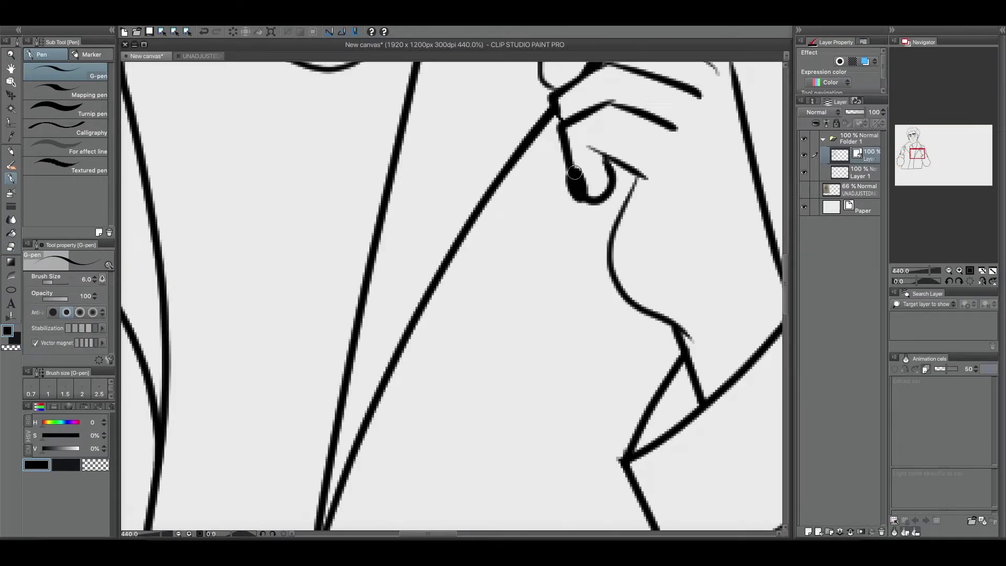
Step: Draw the curved inner details of both ears with the G-pen
{"action": "scroll", "coordinate": [294, 285], "scroll_direction": "down", "scroll_amount": 8}
{"action": "scroll", "coordinate": [294, 285], "scroll_direction": "up", "scroll_amount": 10}
{"action": "scroll", "coordinate": [294, 285], "scroll_direction": "down", "scroll_amount": 10}
{"action": "scroll", "coordinate": [416, 304], "scroll_direction": "up", "scroll_amount": 10}
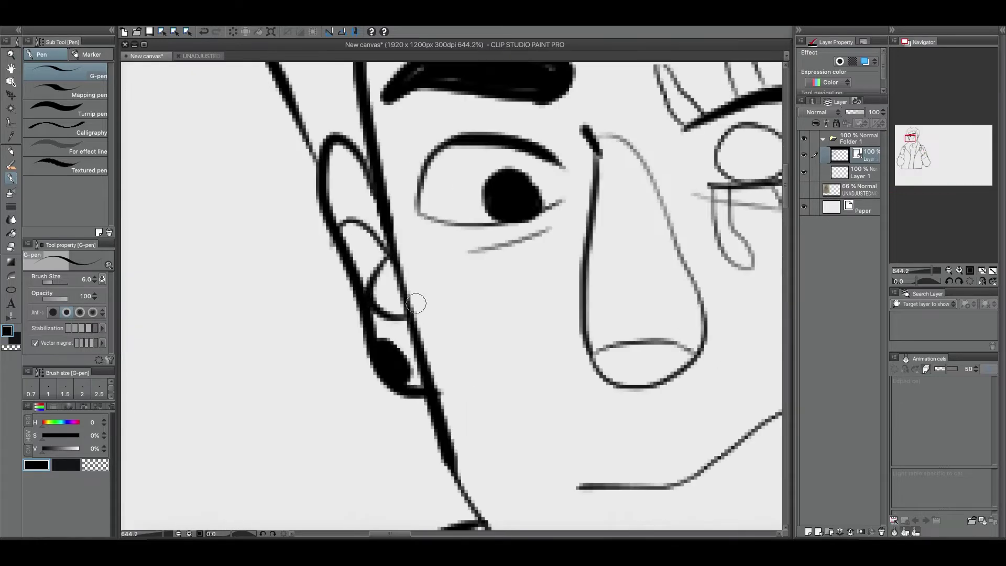
{"action": "scroll", "coordinate": [416, 303], "scroll_direction": "down", "scroll_amount": 10}
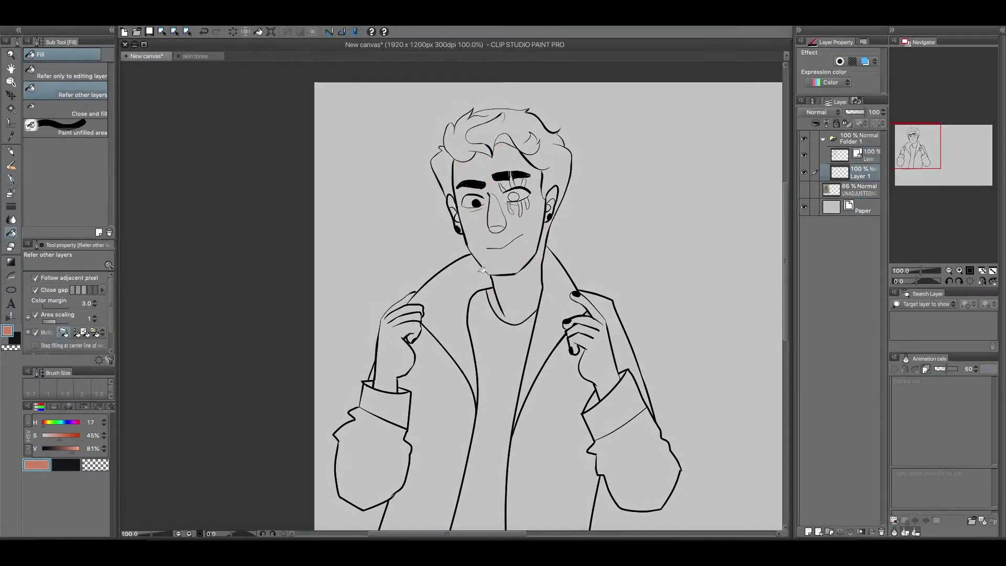
Step: Fill the face and both hands on Layer 1 with the skin tone H 17, S 45%, V 81%
{"action": "left_click", "coordinate": [515, 183]}
{"action": "left_click", "coordinate": [599, 323]}
{"action": "left_click", "coordinate": [398, 356]}
{"action": "scroll", "coordinate": [491, 263], "scroll_direction": "down", "scroll_amount": 5}
{"action": "scroll", "coordinate": [491, 264], "scroll_direction": "up", "scroll_amount": 8}
Step: Paint over the unfilled gaps in the face around the scars with the G-pen in the skin tone
{"action": "key", "text": "p"}
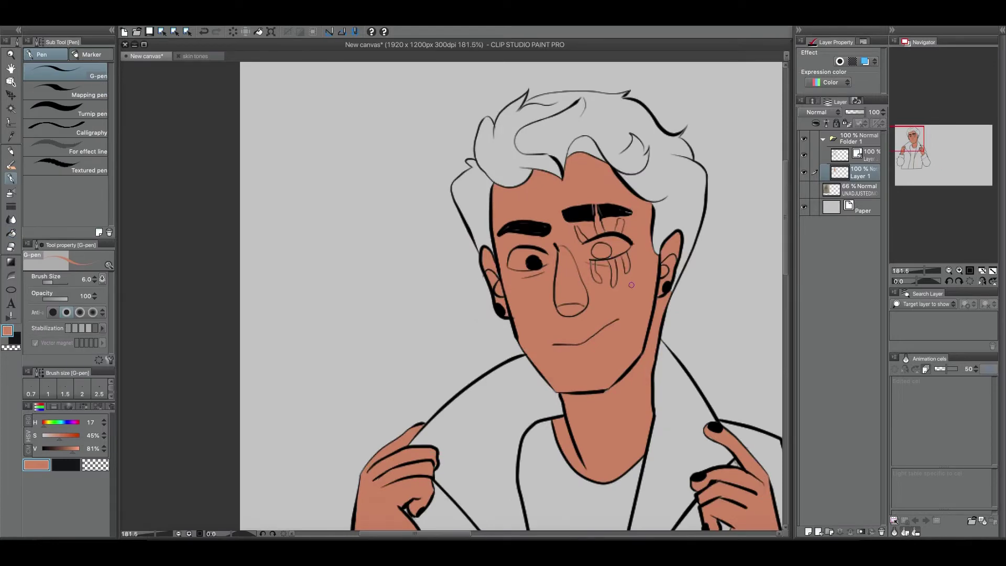
{"action": "left_click_drag", "start_coordinate": [641, 283], "coordinate": [562, 120]}
{"action": "scroll", "coordinate": [341, 278], "scroll_direction": "up", "scroll_amount": 6}
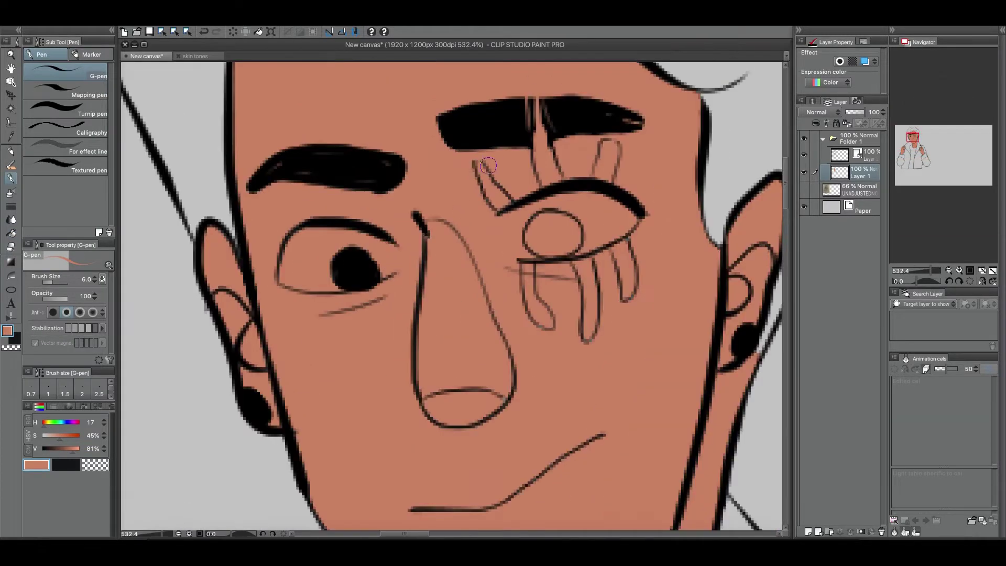
{"action": "scroll", "coordinate": [524, 262], "scroll_direction": "down", "scroll_amount": 6}
{"action": "scroll", "coordinate": [474, 314], "scroll_direction": "up", "scroll_amount": 4}
{"action": "scroll", "coordinate": [474, 304], "scroll_direction": "down", "scroll_amount": 4}
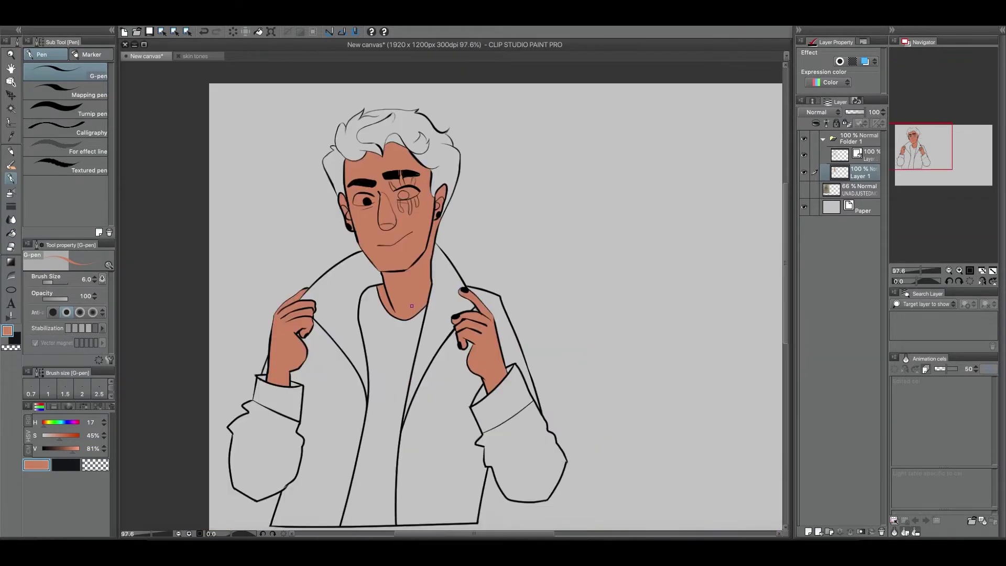
Step: Fill the hair on a new layer above the skin with dark brown H 20, S 84%, V 19%
{"action": "key", "text": "ctrl+shift+n"}
{"action": "key", "text": "g"}
{"action": "left_click", "coordinate": [388, 131]}
Step: Cover the leftover gaps along the hair strands and behind the ear with the G-pen in the same dark brown
{"action": "key", "text": "p"}
{"action": "scroll", "coordinate": [447, 315], "scroll_direction": "up", "scroll_amount": 5}
{"action": "left_click_drag", "start_coordinate": [445, 288], "coordinate": [446, 319]}
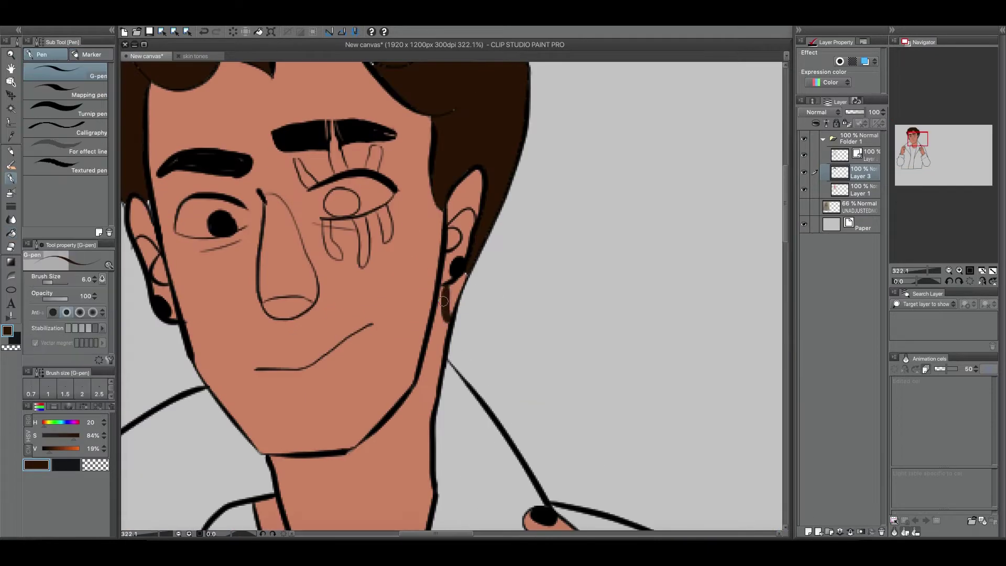
{"action": "scroll", "coordinate": [478, 158], "scroll_direction": "up", "scroll_amount": 3}
{"action": "left_click_drag", "start_coordinate": [414, 227], "coordinate": [419, 227]}
{"action": "scroll", "coordinate": [479, 157], "scroll_direction": "up", "scroll_amount": 3}
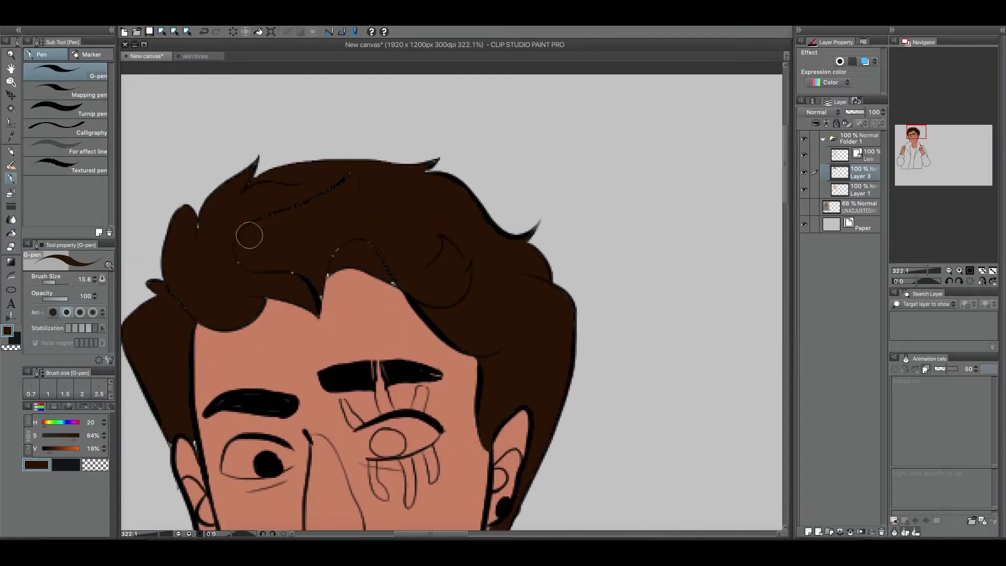
{"action": "scroll", "coordinate": [326, 272], "scroll_direction": "left", "scroll_amount": 5}
{"action": "scroll", "coordinate": [320, 293], "scroll_direction": "up", "scroll_amount": 1}
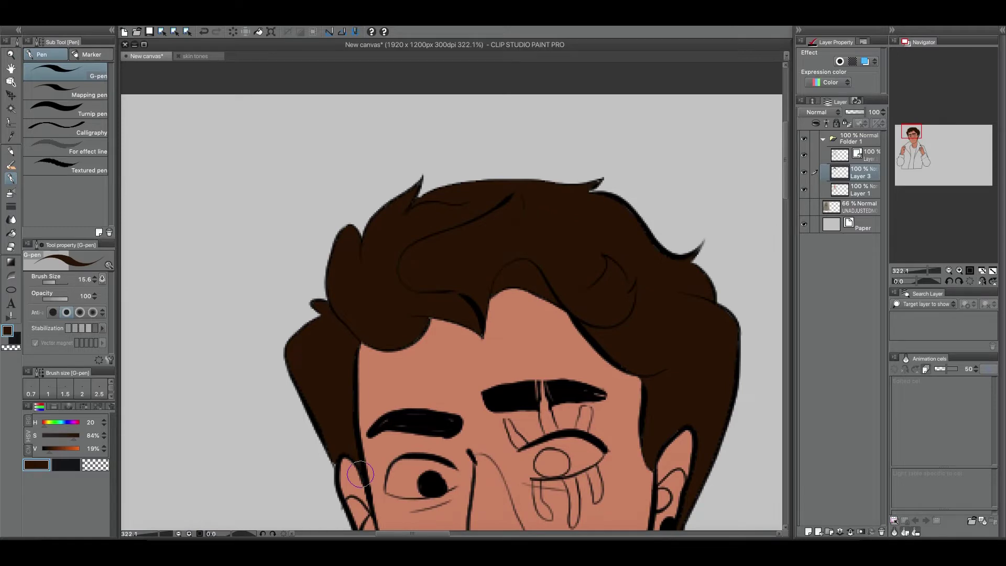
{"action": "scroll", "coordinate": [329, 308], "scroll_direction": "down", "scroll_amount": 6}
{"action": "scroll", "coordinate": [329, 309], "scroll_direction": "right", "scroll_amount": 3}
Step: Fill the jacket on a new layer beneath the skin with dark red H 359, S 73%, V 56%, consulting the skin tones document
{"action": "left_click", "coordinate": [352, 290], "text": "alt"}
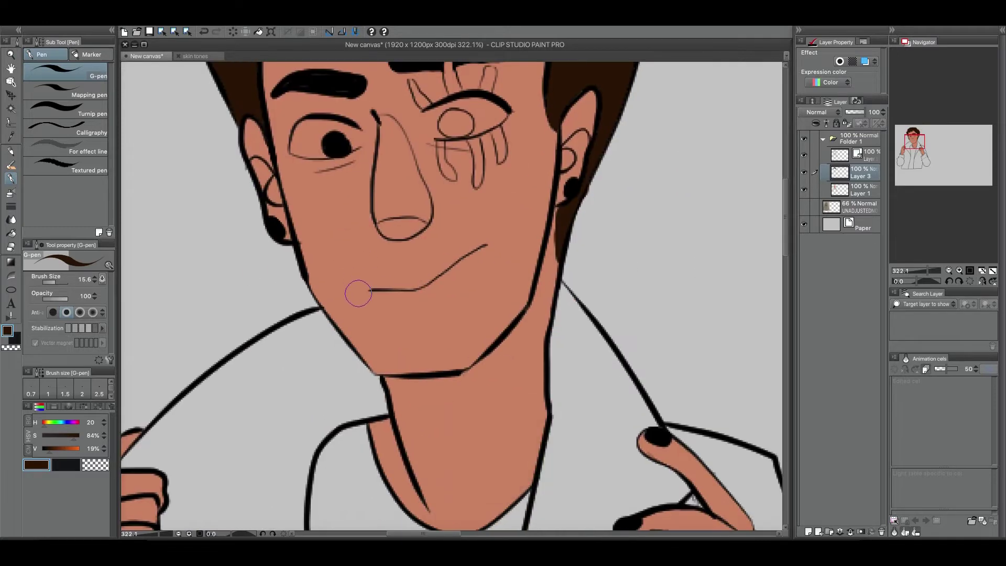
{"action": "left_click", "coordinate": [484, 364], "text": "ctrl+shift"}
{"action": "scroll", "coordinate": [165, 103], "scroll_direction": "down", "scroll_amount": 5}
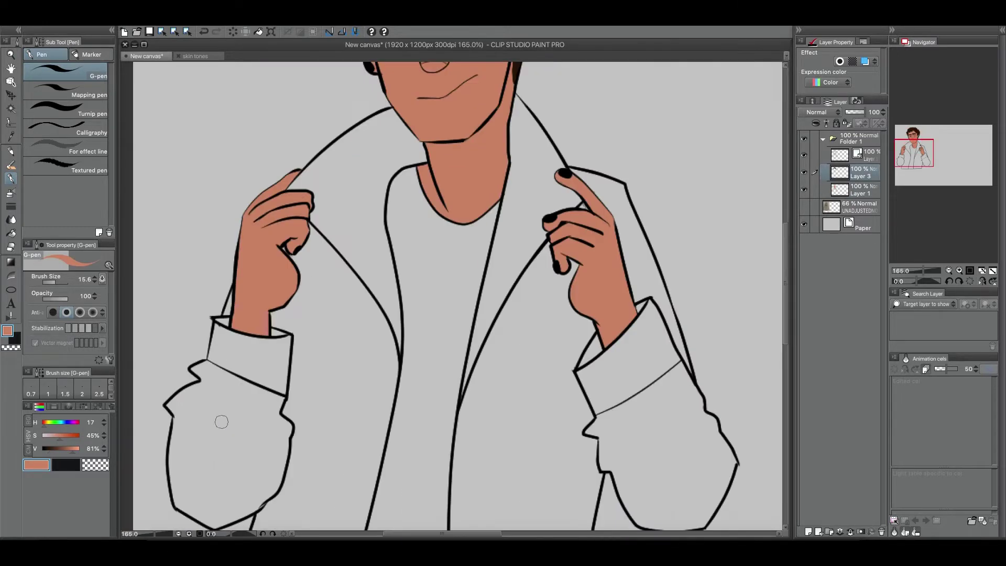
{"action": "left_click", "coordinate": [195, 56]}
{"action": "left_click", "coordinate": [147, 56]}
{"action": "key", "text": "g"}
{"action": "left_click", "coordinate": [521, 200]}
{"action": "left_click", "coordinate": [555, 332]}
Step: Paint over the unfilled gaps in the jacket's body, sleeves and cuffs with a large G-pen in the same red
{"action": "key", "text": "p"}
{"action": "scroll", "coordinate": [451, 296], "scroll_direction": "left", "scroll_amount": 4}
{"action": "scroll", "coordinate": [451, 297], "scroll_direction": "down", "scroll_amount": 1}
{"action": "scroll", "coordinate": [642, 346], "scroll_direction": "right", "scroll_amount": 3}
{"action": "scroll", "coordinate": [650, 298], "scroll_direction": "down", "scroll_amount": 1}
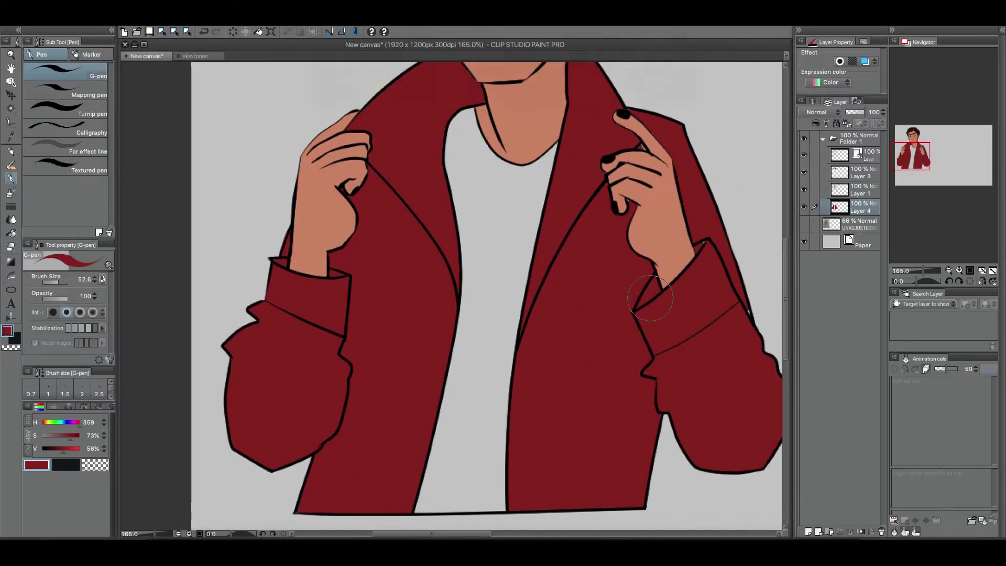
{"action": "scroll", "coordinate": [623, 397], "scroll_direction": "up", "scroll_amount": 6}
{"action": "scroll", "coordinate": [622, 397], "scroll_direction": "left", "scroll_amount": 2}
Step: Fill the T-shirt on a new layer above the hair layer with off-white H 17, S 6%, V 93%
{"action": "key", "text": "ctrl+shift+n"}
{"action": "key", "text": "ctrl+Tab"}
{"action": "left_click", "coordinate": [620, 234], "text": "alt"}
{"action": "key", "text": "ctrl+Tab"}
{"action": "key", "text": "g"}
{"action": "left_click", "coordinate": [520, 286]}
{"action": "key", "text": "ctrl+z"}
{"action": "left_click", "coordinate": [559, 396], "text": "alt"}
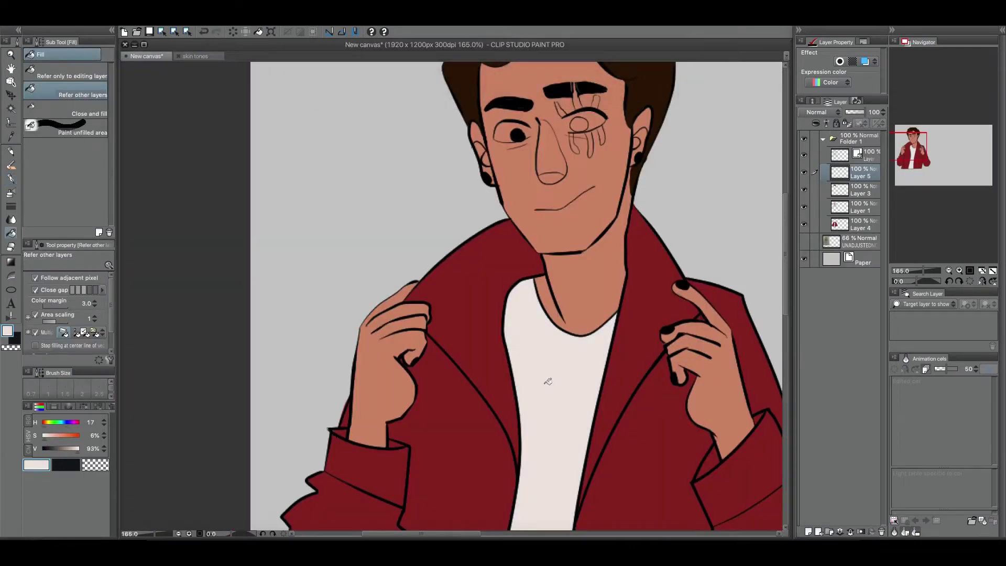
Step: Paint the whites of both eyes on Layer 5 with the G-pen in the shirt's off-white
{"action": "scroll", "coordinate": [560, 395], "scroll_direction": "up", "scroll_amount": 5}
{"action": "key", "text": "p"}
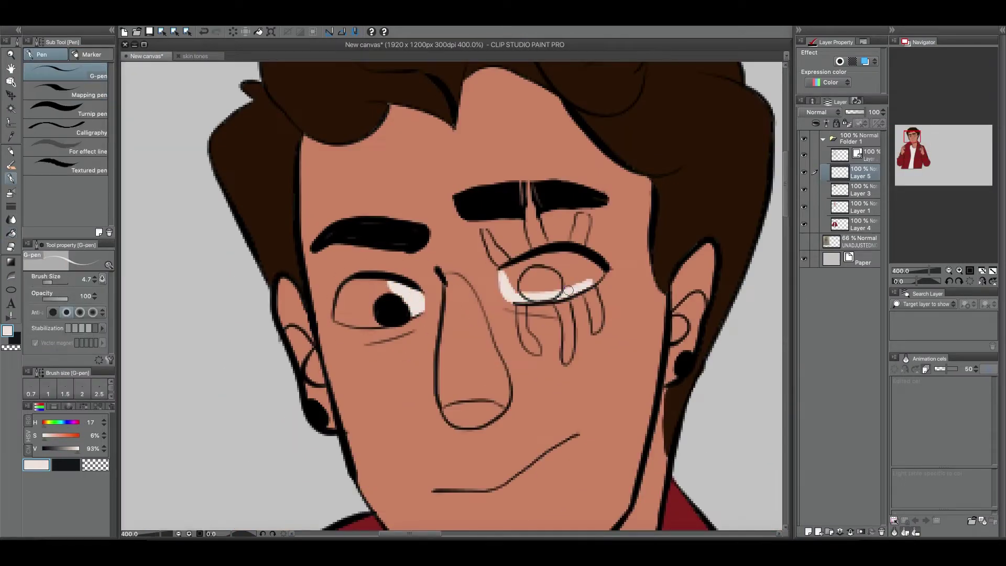
{"action": "left_click_drag", "start_coordinate": [346, 298], "coordinate": [377, 314]}
{"action": "left_click_drag", "start_coordinate": [519, 273], "coordinate": [581, 283]}
{"action": "scroll", "coordinate": [451, 293], "scroll_direction": "down", "scroll_amount": 6}
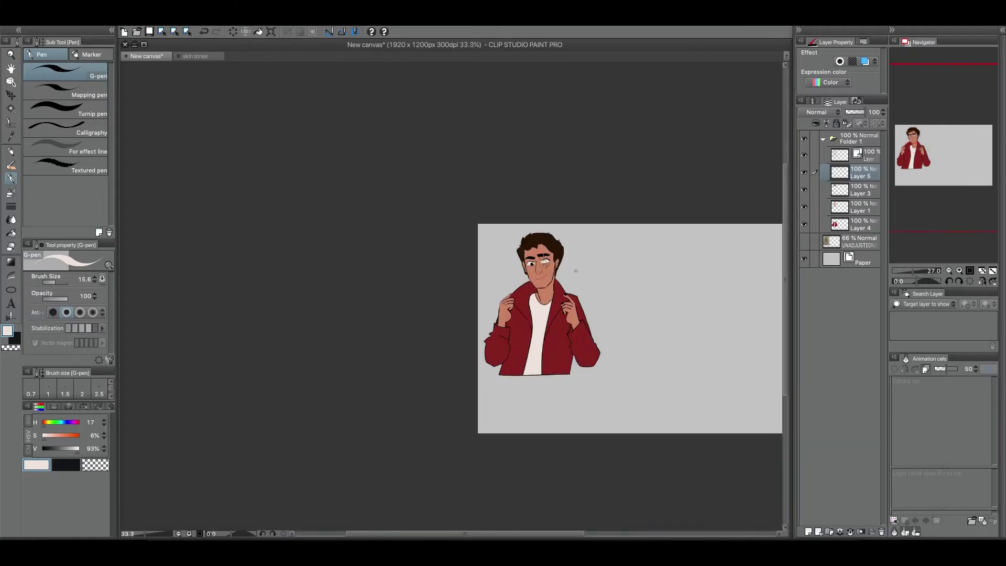
{"action": "scroll", "coordinate": [451, 294], "scroll_direction": "up", "scroll_amount": 2}
Step: Recolour the shirt and eye whites to light grey H 0, S 1%, V 84% and lock transparent pixels on Layers 5 and 1
{"action": "left_click", "coordinate": [137, 24]}
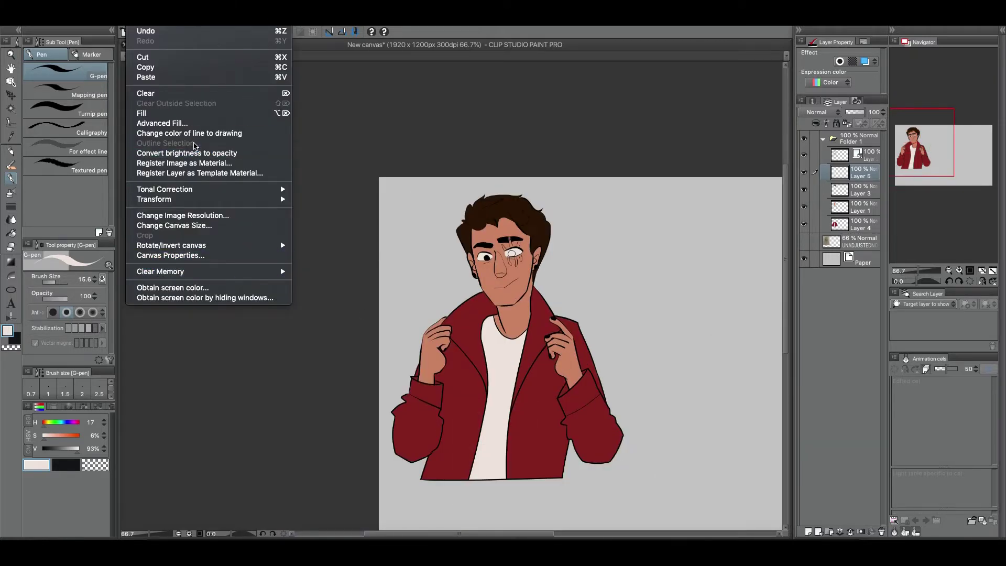
{"action": "left_click", "coordinate": [873, 188]}
{"action": "left_click", "coordinate": [498, 393], "text": "alt"}
{"action": "left_click_drag", "start_coordinate": [498, 393], "coordinate": [455, 309]}
Step: Shade the neck, face edges, eye sockets and hands on Layer 1 with the Oil paint flat brush in H 17, S 64%, V 69%
{"action": "key", "text": "b"}
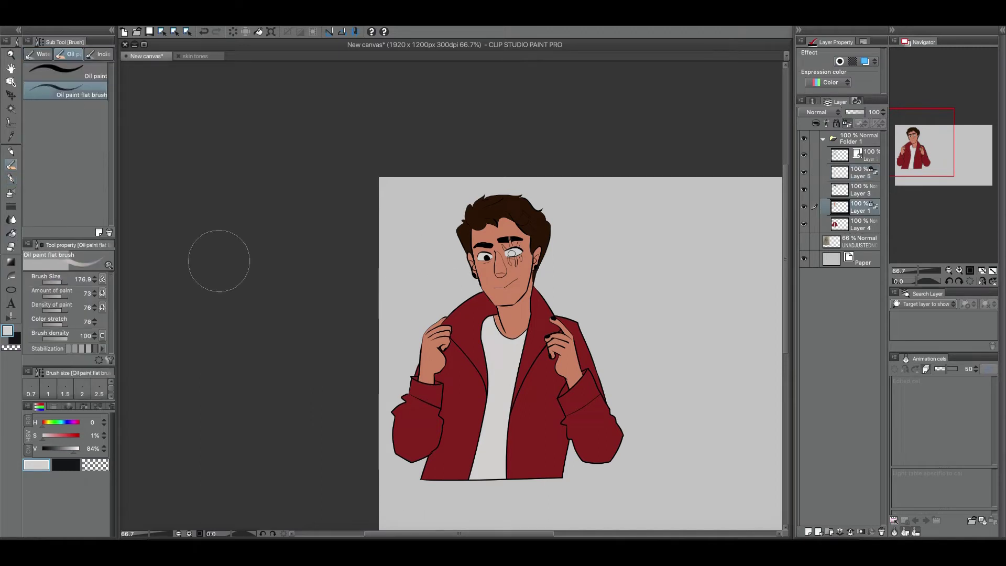
{"action": "scroll", "coordinate": [478, 287], "scroll_direction": "up", "scroll_amount": 4}
{"action": "left_click_drag", "start_coordinate": [525, 378], "coordinate": [663, 243]}
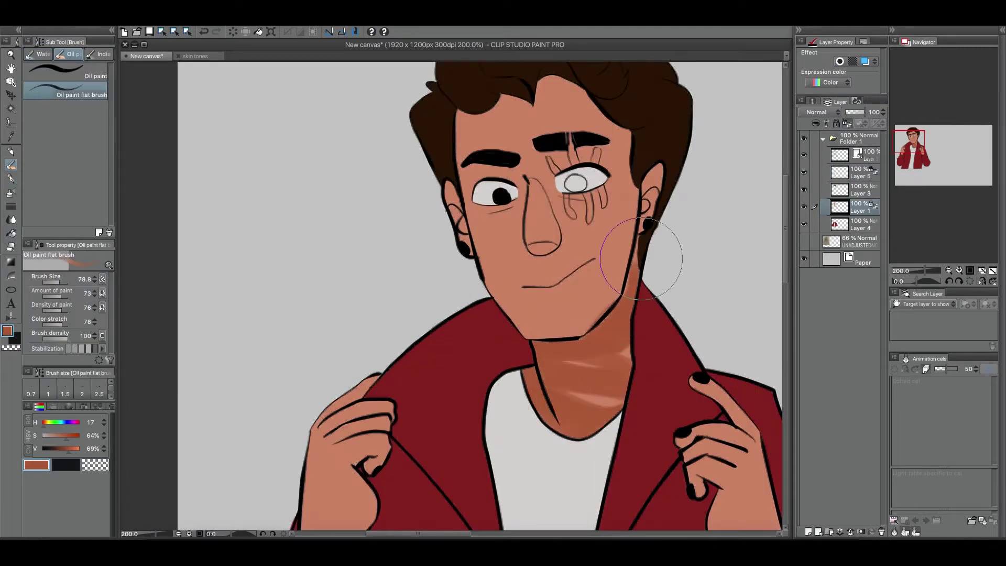
{"action": "left_click_drag", "start_coordinate": [577, 398], "coordinate": [545, 204]}
{"action": "mouse_move", "coordinate": [470, 192]}
{"action": "left_mouse_down"}
{"action": "mouse_move", "coordinate": [590, 185]}
{"action": "mouse_move", "coordinate": [534, 118]}
{"action": "mouse_move", "coordinate": [583, 85]}
{"action": "mouse_move", "coordinate": [498, 110]}
{"action": "left_mouse_up"}
{"action": "left_click_drag", "start_coordinate": [577, 235], "coordinate": [554, 193]}
{"action": "left_click_drag", "start_coordinate": [556, 247], "coordinate": [601, 193]}
{"action": "left_click_drag", "start_coordinate": [689, 471], "coordinate": [580, 287]}
{"action": "mouse_move", "coordinate": [624, 336]}
{"action": "left_mouse_down"}
{"action": "mouse_move", "coordinate": [587, 205]}
{"action": "mouse_move", "coordinate": [683, 283]}
{"action": "left_mouse_up"}
{"action": "left_click_drag", "start_coordinate": [299, 414], "coordinate": [351, 236]}
{"action": "left_click_drag", "start_coordinate": [486, 285], "coordinate": [455, 524]}
Step: Blend the facial shadows with the base skin tone H 17, S 45%, V 81%, using the Oil paint flat brush at size 43
{"action": "scroll", "coordinate": [461, 262], "scroll_direction": "up", "scroll_amount": 3}
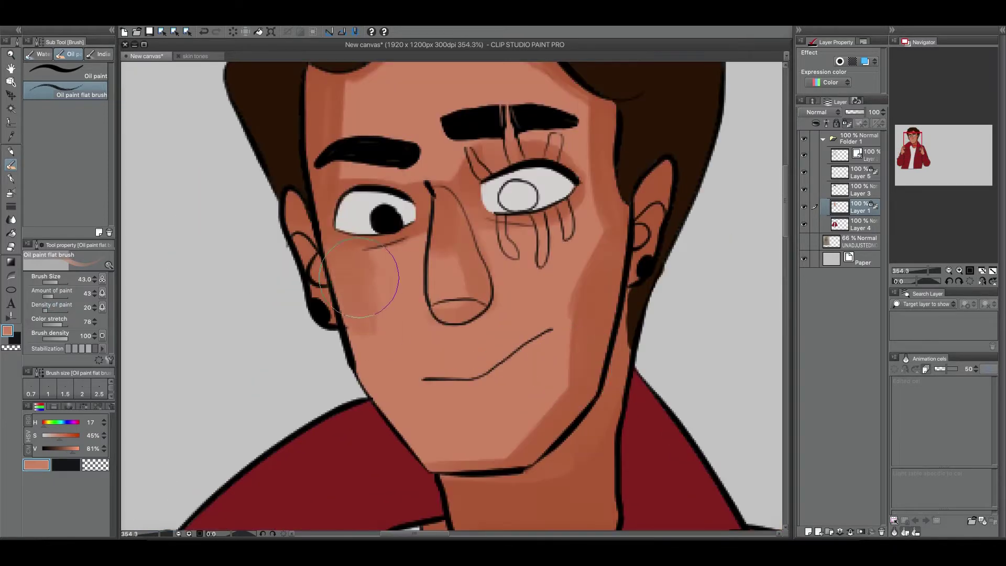
{"action": "left_click_drag", "start_coordinate": [367, 325], "coordinate": [398, 246]}
{"action": "left_click_drag", "start_coordinate": [335, 314], "coordinate": [430, 235]}
{"action": "left_click_drag", "start_coordinate": [521, 225], "coordinate": [589, 281]}
{"action": "left_click_drag", "start_coordinate": [603, 235], "coordinate": [550, 450]}
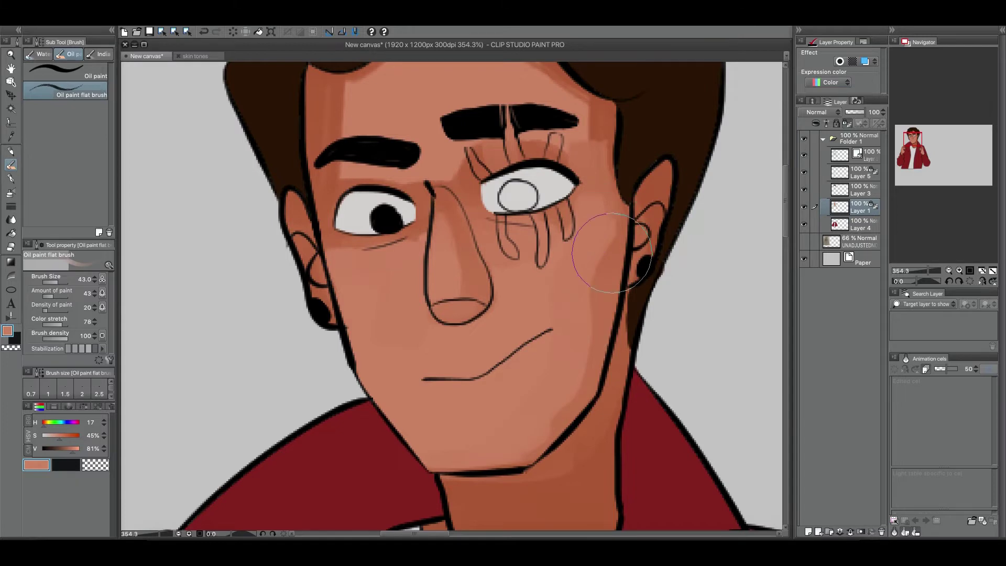
{"action": "left_click_drag", "start_coordinate": [524, 262], "coordinate": [472, 289]}
{"action": "left_click_drag", "start_coordinate": [524, 210], "coordinate": [577, 277]}
{"action": "left_click_drag", "start_coordinate": [472, 210], "coordinate": [550, 294]}
{"action": "mouse_move", "coordinate": [550, 199]}
{"action": "left_mouse_down"}
{"action": "mouse_move", "coordinate": [480, 126]}
{"action": "mouse_move", "coordinate": [450, 252]}
{"action": "left_mouse_up"}
{"action": "mouse_move", "coordinate": [492, 176]}
{"action": "left_mouse_down"}
{"action": "mouse_move", "coordinate": [517, 239]}
{"action": "mouse_move", "coordinate": [456, 278]}
{"action": "left_mouse_up"}
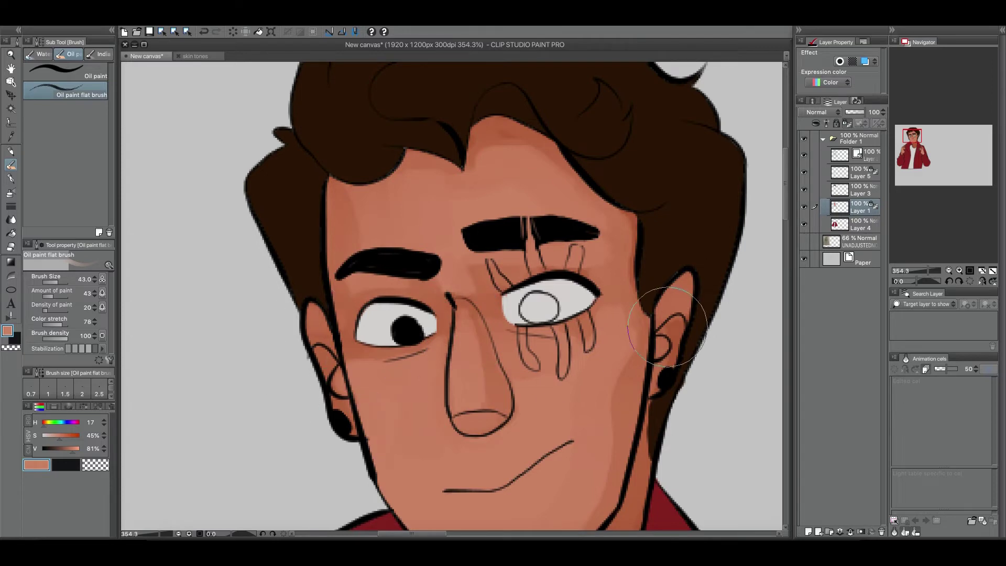
Step: Refine the shading on the hands, wrists and face with the base skin tone and the darker H 17, S 63%, V 70%
{"action": "scroll", "coordinate": [483, 325], "scroll_direction": "down", "scroll_amount": 5}
{"action": "scroll", "coordinate": [550, 310], "scroll_direction": "down", "scroll_amount": 3}
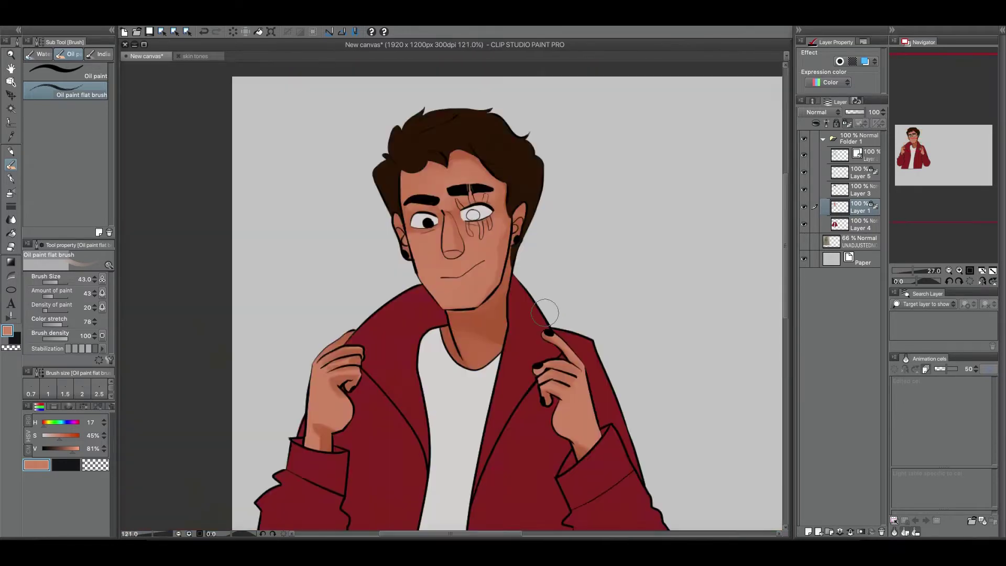
{"action": "scroll", "coordinate": [366, 250], "scroll_direction": "up", "scroll_amount": 3}
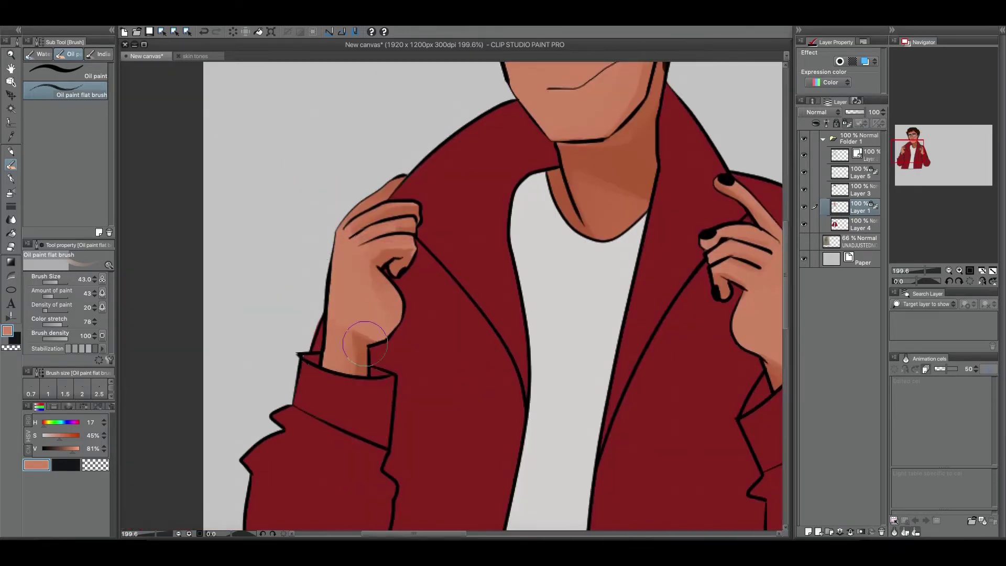
{"action": "scroll", "coordinate": [336, 321], "scroll_direction": "right", "scroll_amount": 5}
{"action": "scroll", "coordinate": [585, 267], "scroll_direction": "down", "scroll_amount": 4}
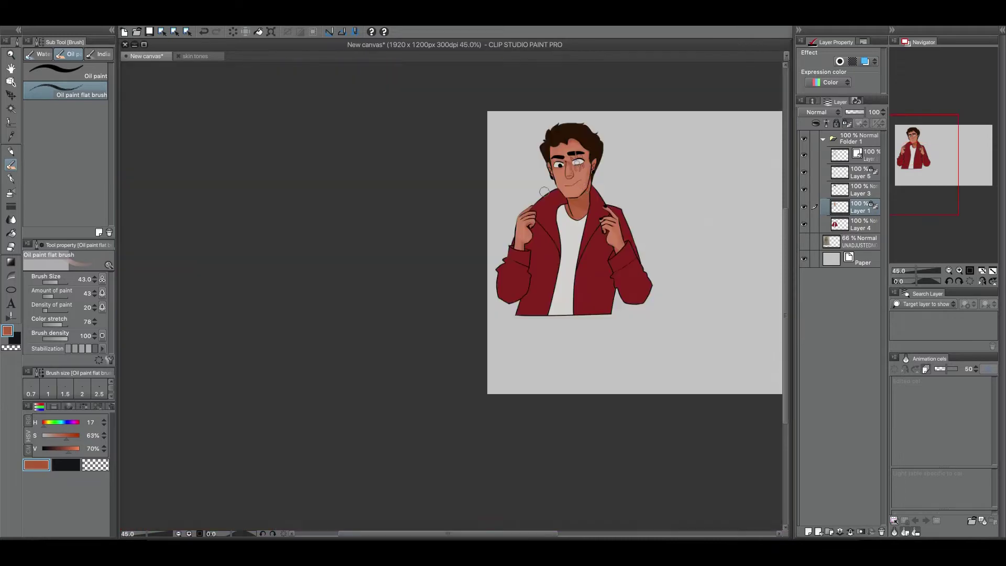
{"action": "scroll", "coordinate": [609, 203], "scroll_direction": "up", "scroll_amount": 5}
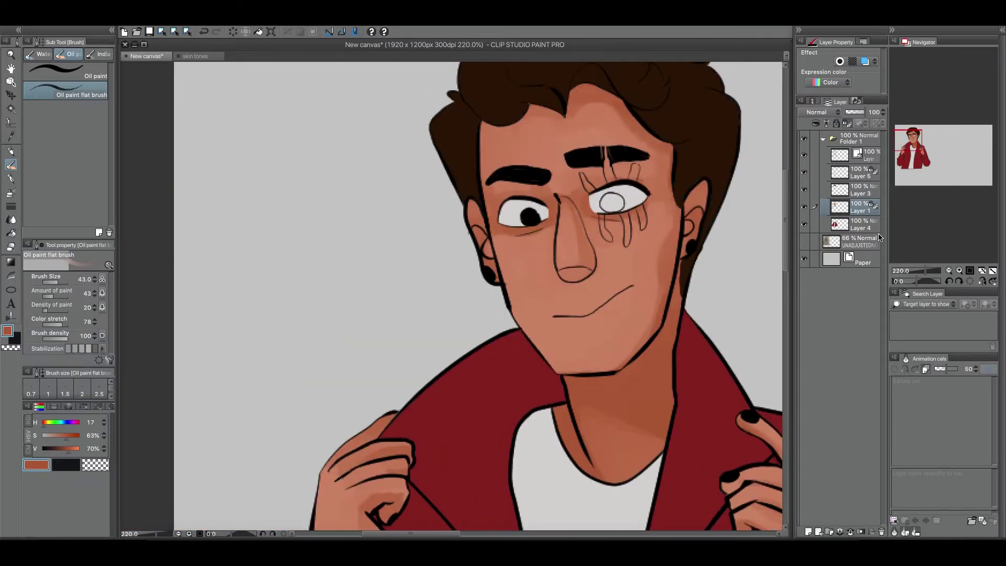
Step: Change the canvas size to 730 x 925 px, framing the character closely
{"action": "scroll", "coordinate": [477, 294], "scroll_direction": "down", "scroll_amount": 4}
{"action": "left_click", "coordinate": [142, 21]}
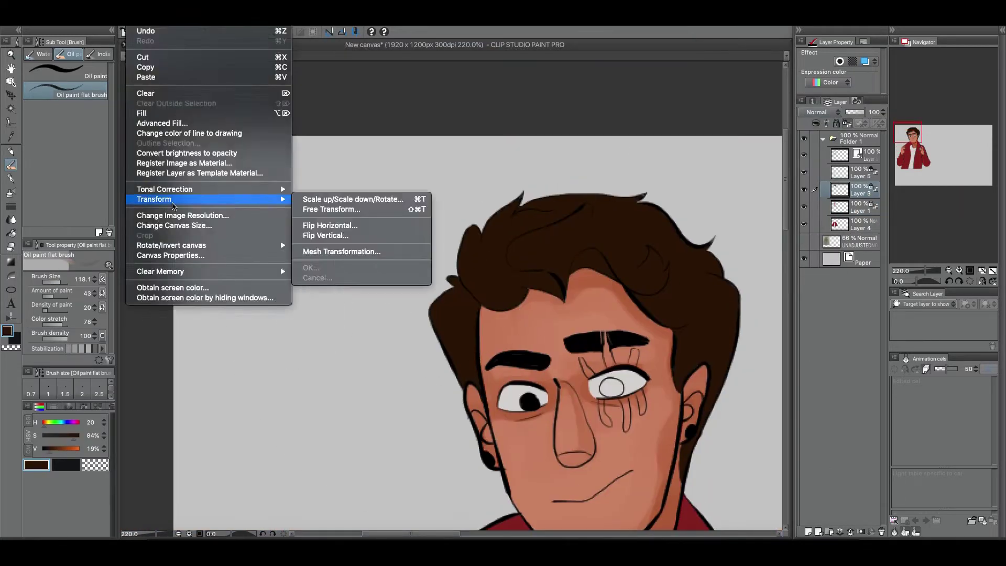
{"action": "left_click", "coordinate": [179, 224]}
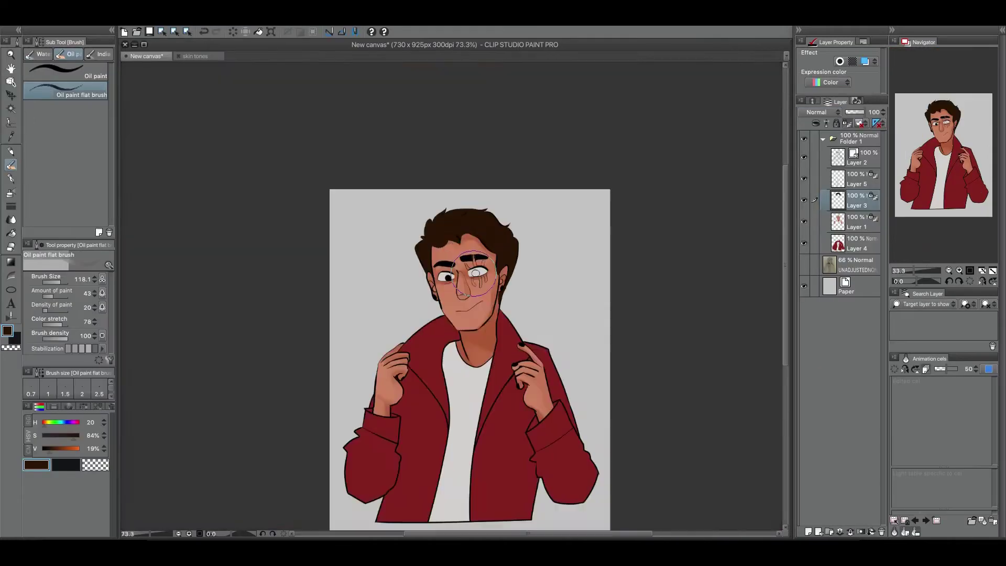
Step: Shade the hair on Layer 3 with darker brown H 20, S 93%, V 14%, using the Oil paint flat brush
{"action": "scroll", "coordinate": [472, 336], "scroll_direction": "up", "scroll_amount": 5}
{"action": "scroll", "coordinate": [292, 292], "scroll_direction": "up", "scroll_amount": 2}
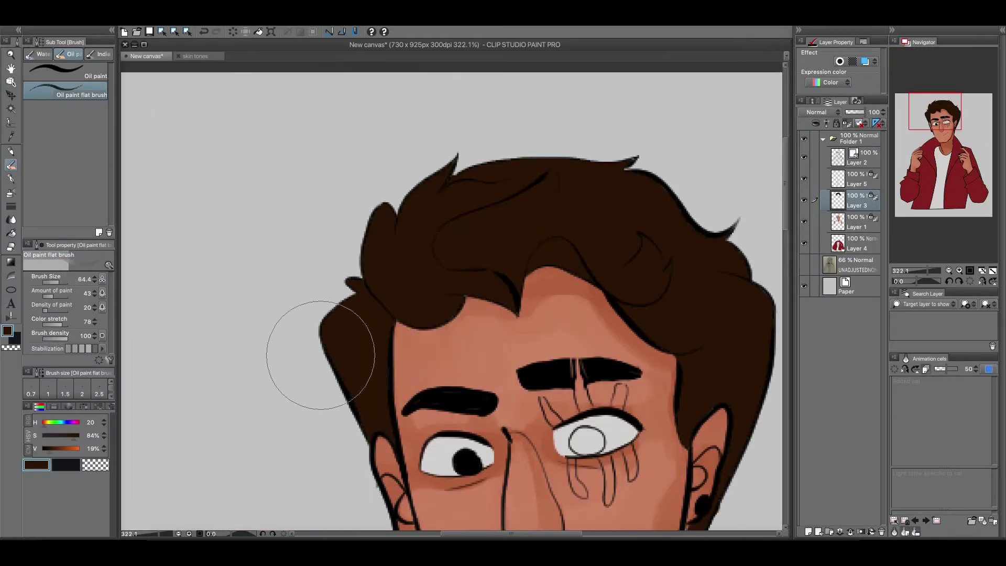
{"action": "scroll", "coordinate": [450, 332], "scroll_direction": "down", "scroll_amount": 5}
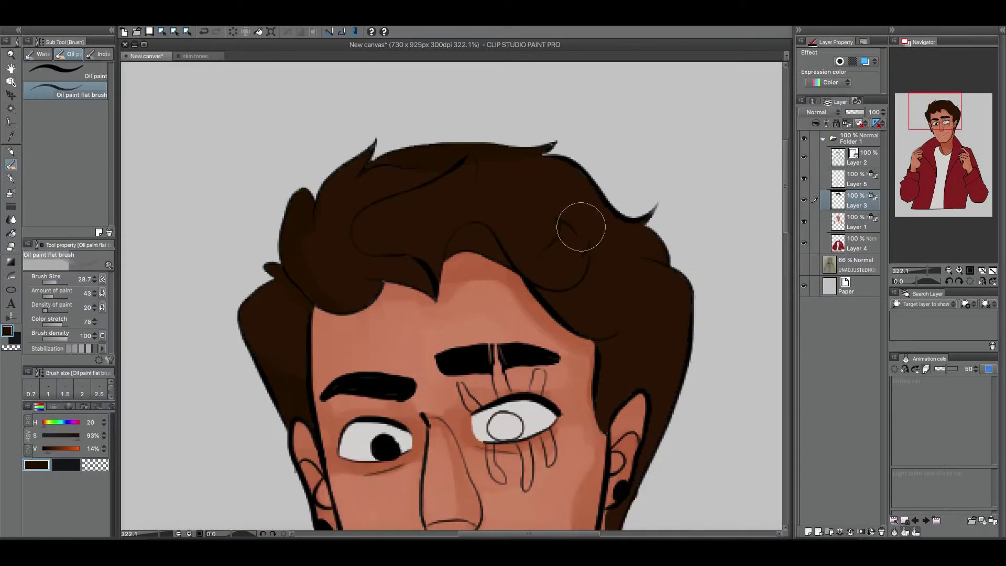
{"action": "scroll", "coordinate": [369, 218], "scroll_direction": "up", "scroll_amount": 5}
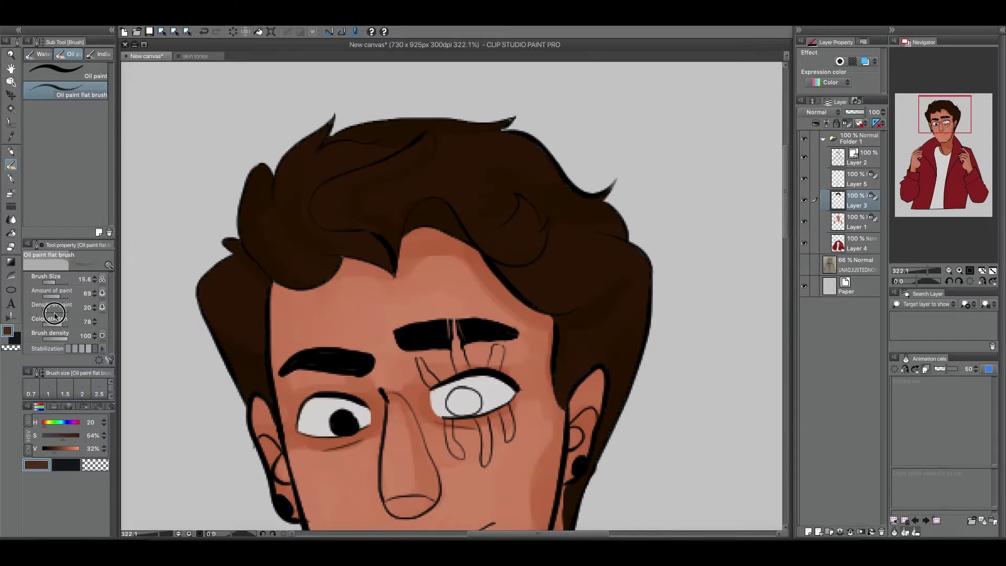
Step: Paint hair highlights along the curls in H 20, S 54%, V 32%, with brighter accents in H 20, S 36%, V 57%
{"action": "left_click_drag", "start_coordinate": [417, 198], "coordinate": [540, 246]}
{"action": "scroll", "coordinate": [585, 267], "scroll_direction": "up", "scroll_amount": 1}
{"action": "scroll", "coordinate": [442, 305], "scroll_direction": "left", "scroll_amount": 3}
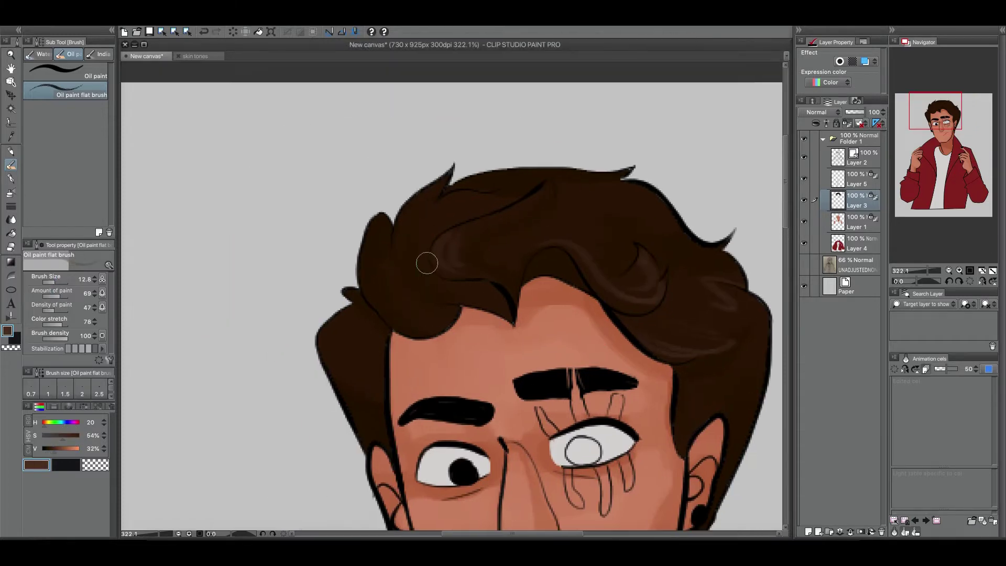
{"action": "scroll", "coordinate": [629, 188], "scroll_direction": "up", "scroll_amount": 1}
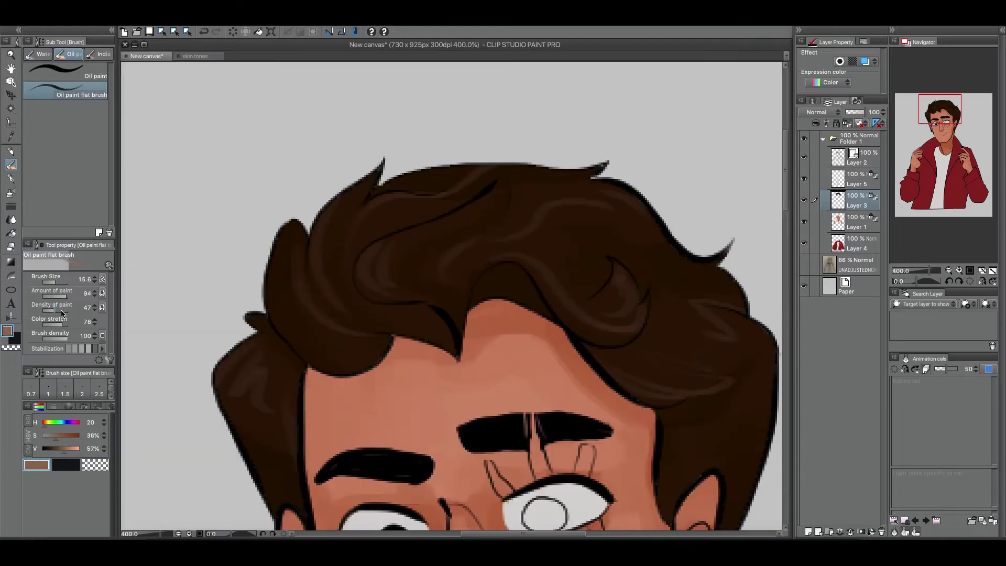
{"action": "scroll", "coordinate": [718, 338], "scroll_direction": "left", "scroll_amount": 3}
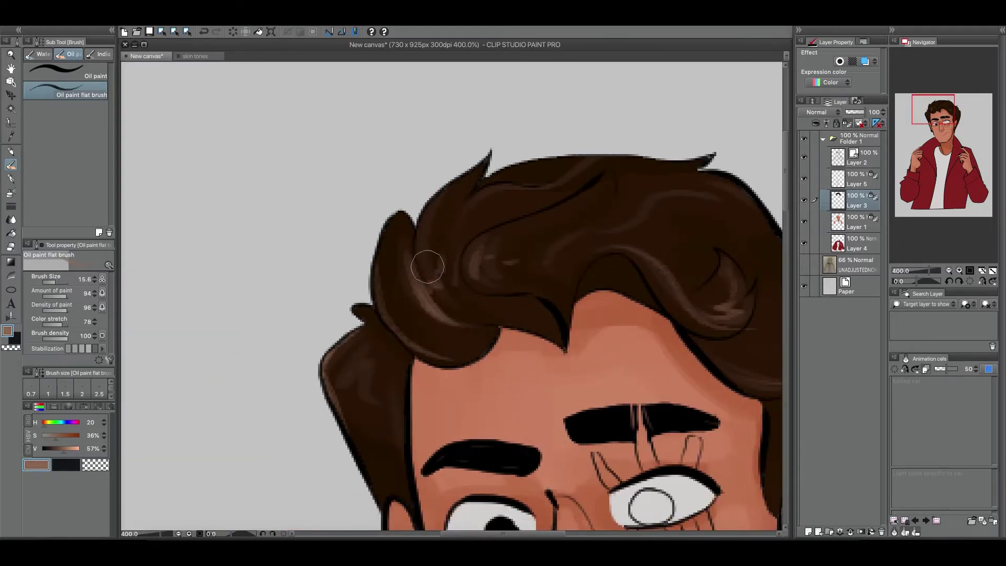
{"action": "scroll", "coordinate": [428, 267], "scroll_direction": "down", "scroll_amount": 7}
{"action": "scroll", "coordinate": [451, 262], "scroll_direction": "up", "scroll_amount": 5}
Step: Shade the jacket on Layer 4 with a darker red beneath the lapels and along the body and sleeves
{"action": "left_click", "coordinate": [854, 243]}
{"action": "scroll", "coordinate": [450, 294], "scroll_direction": "down", "scroll_amount": 5}
{"action": "mouse_move", "coordinate": [44, 282]}
{"action": "left_mouse_down"}
{"action": "mouse_move", "coordinate": [62, 284]}
{"action": "mouse_move", "coordinate": [48, 283]}
{"action": "left_mouse_up"}
{"action": "left_click_drag", "start_coordinate": [409, 299], "coordinate": [393, 367]}
{"action": "left_click_drag", "start_coordinate": [393, 331], "coordinate": [403, 435]}
{"action": "left_click_drag", "start_coordinate": [292, 271], "coordinate": [197, 240]}
{"action": "left_click_drag", "start_coordinate": [603, 294], "coordinate": [556, 367]}
{"action": "left_click_drag", "start_coordinate": [525, 231], "coordinate": [503, 336]}
{"action": "mouse_move", "coordinate": [504, 508]}
{"action": "left_mouse_down"}
{"action": "mouse_move", "coordinate": [495, 360]}
{"action": "mouse_move", "coordinate": [594, 333]}
{"action": "left_mouse_up"}
{"action": "left_click_drag", "start_coordinate": [456, 294], "coordinate": [450, 483]}
Step: Blend the jacket's shadows with the base red H 359, S 73%, V 56%, using the Oil paint flat brush at size 118.1
{"action": "left_click", "coordinate": [393, 416], "text": "alt"}
{"action": "left_click_drag", "start_coordinate": [393, 393], "coordinate": [399, 482]}
{"action": "left_click_drag", "start_coordinate": [414, 293], "coordinate": [425, 451]}
{"action": "left_click_drag", "start_coordinate": [577, 310], "coordinate": [581, 443]}
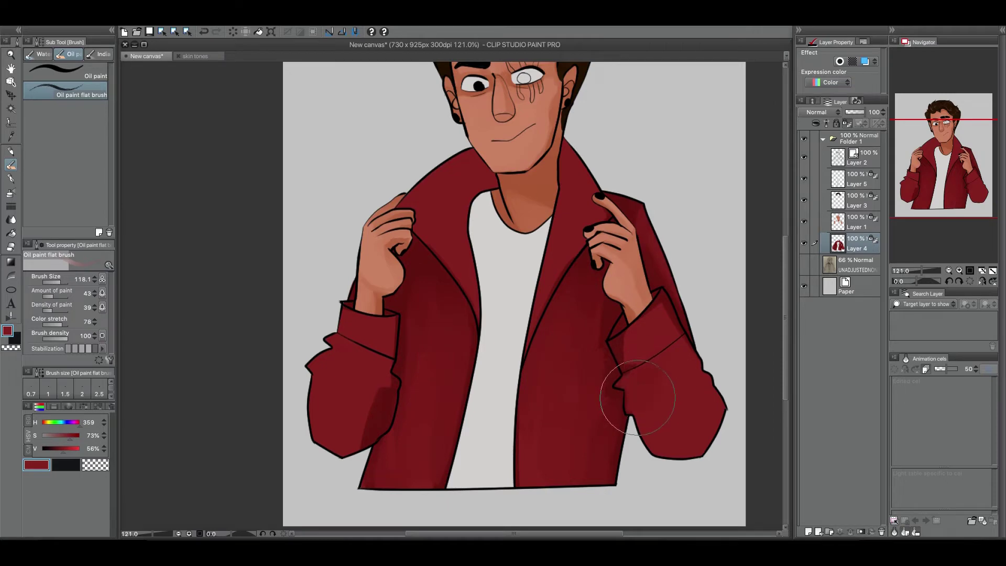
{"action": "left_click_drag", "start_coordinate": [617, 382], "coordinate": [681, 414]}
Step: Paint fabric folds on the sleeves and cuffs with the amount of paint at 71 and density of paint at 53
{"action": "scroll", "coordinate": [524, 293], "scroll_direction": "down", "scroll_amount": 5}
{"action": "scroll", "coordinate": [472, 293], "scroll_direction": "up", "scroll_amount": 6}
{"action": "left_click_drag", "start_coordinate": [52, 296], "coordinate": [63, 296]}
{"action": "left_click_drag", "start_coordinate": [50, 310], "coordinate": [69, 309]}
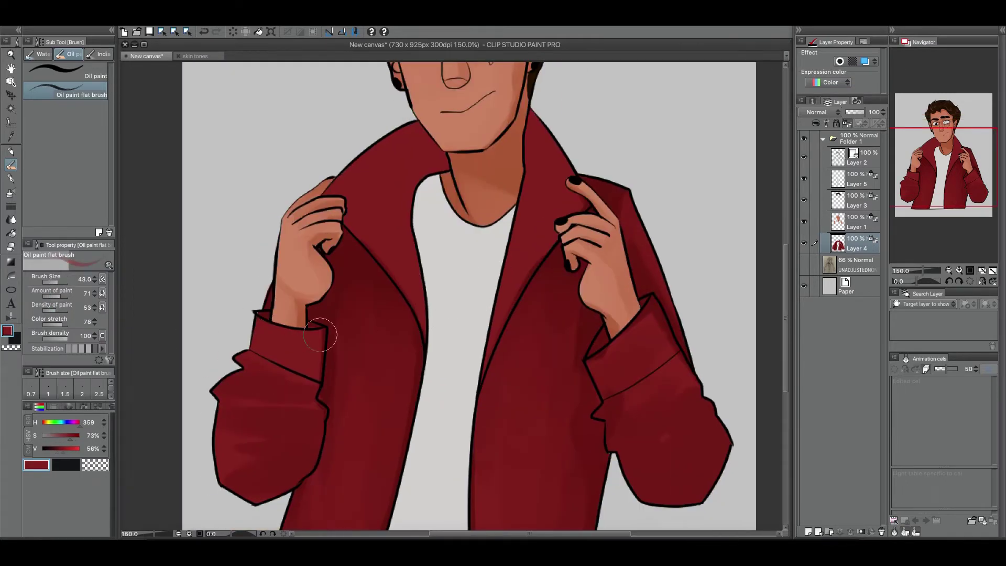
{"action": "left_click_drag", "start_coordinate": [253, 312], "coordinate": [196, 265]}
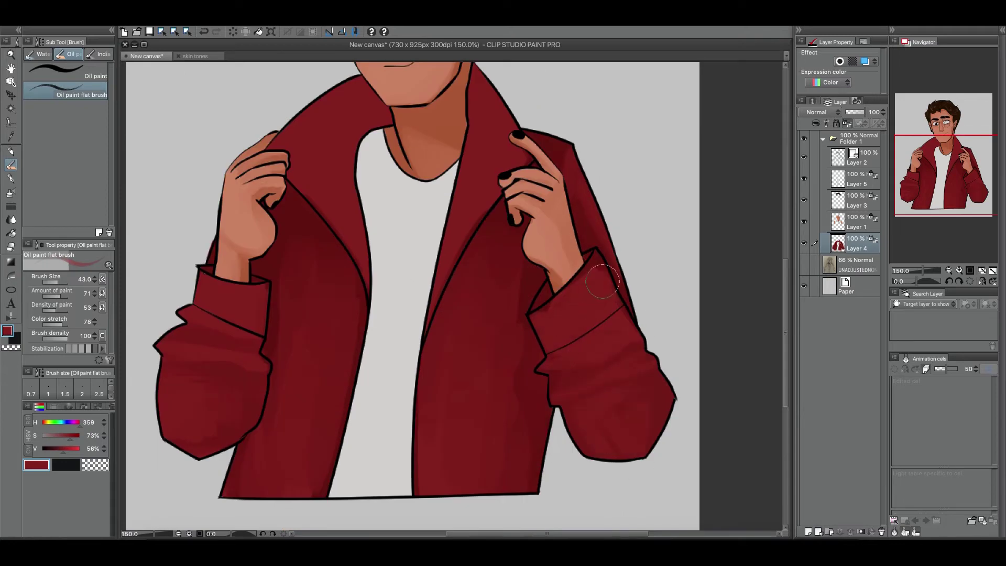
{"action": "scroll", "coordinate": [227, 313], "scroll_direction": "down", "scroll_amount": 5}
{"action": "scroll", "coordinate": [465, 386], "scroll_direction": "up", "scroll_amount": 5}
Step: Raise the red's brightness to V 66%, paint lighter accents on the jacket's collar and lapels, and undo the last stroke
{"action": "left_click", "coordinate": [68, 450]}
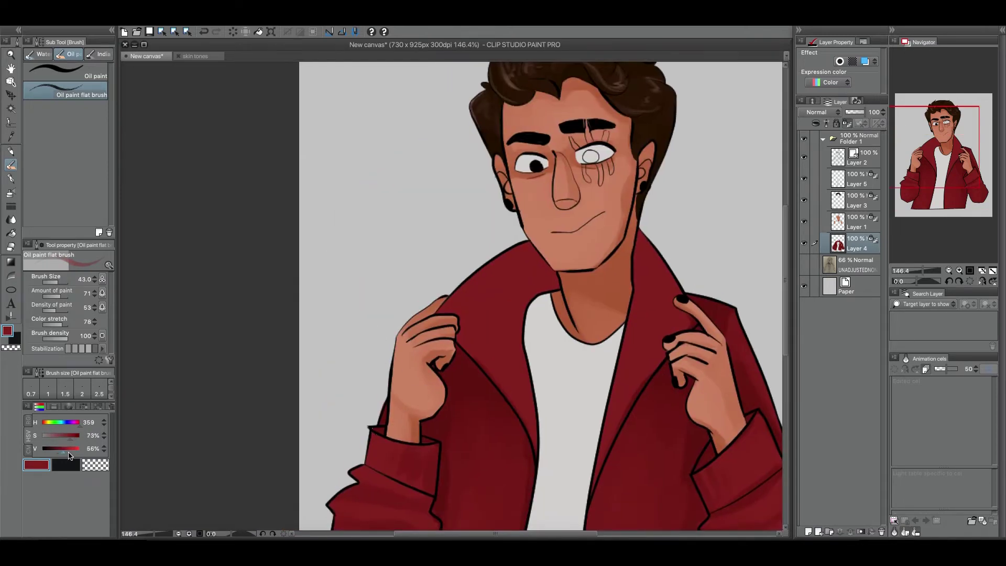
{"action": "left_click_drag", "start_coordinate": [461, 314], "coordinate": [514, 388]}
{"action": "left_click_drag", "start_coordinate": [487, 273], "coordinate": [519, 356]}
{"action": "left_click_drag", "start_coordinate": [461, 294], "coordinate": [545, 251]}
{"action": "left_click_drag", "start_coordinate": [650, 236], "coordinate": [629, 300]}
{"action": "scroll", "coordinate": [629, 300], "scroll_direction": "down", "scroll_amount": 5}
{"action": "scroll", "coordinate": [629, 300], "scroll_direction": "up", "scroll_amount": 4}
{"action": "key", "text": "ctrl+z"}
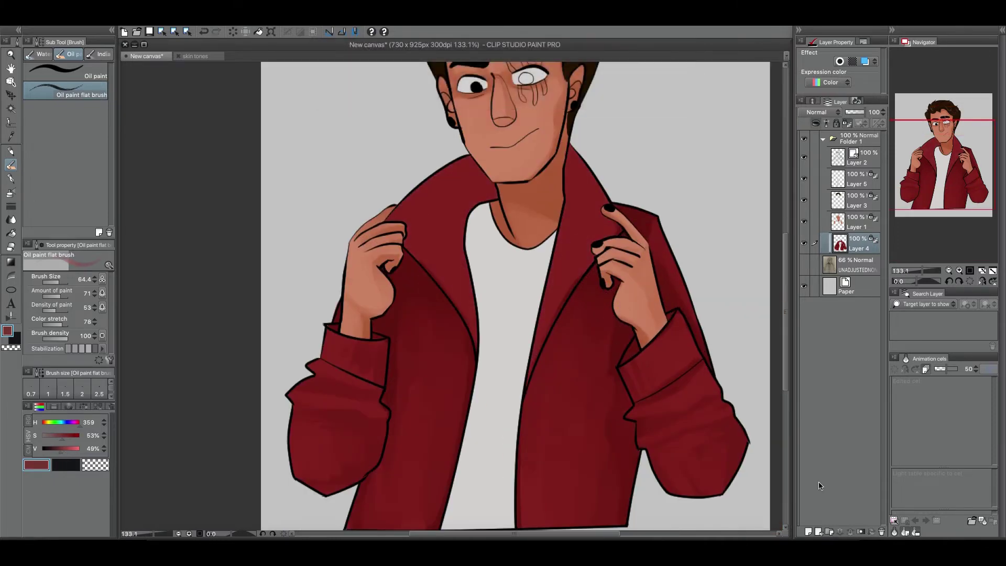
Step: Fill the inner collar and lapels with dark red H 359, S 65%, V 35% on a new layer clipped to the jacket layer
{"action": "left_click", "coordinate": [807, 525]}
{"action": "key", "text": "g"}
{"action": "scroll", "coordinate": [524, 294], "scroll_direction": "down", "scroll_amount": 4}
{"action": "scroll", "coordinate": [524, 293], "scroll_direction": "up", "scroll_amount": 2}
{"action": "left_click", "coordinate": [540, 220]}
{"action": "left_click", "coordinate": [640, 220]}
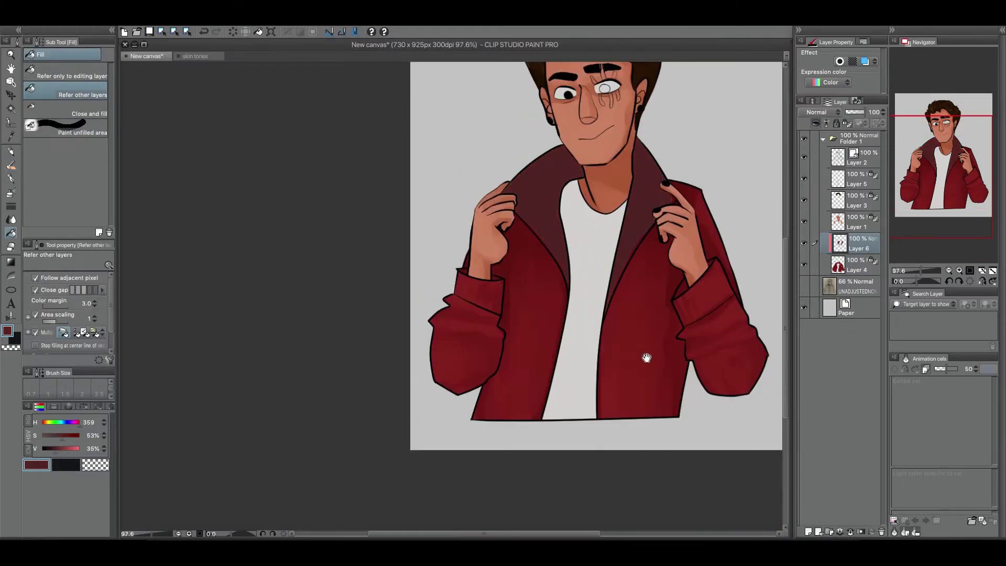
{"action": "scroll", "coordinate": [572, 237], "scroll_direction": "down", "scroll_amount": 1}
{"action": "scroll", "coordinate": [573, 237], "scroll_direction": "up", "scroll_amount": 2}
{"action": "key", "text": "p"}
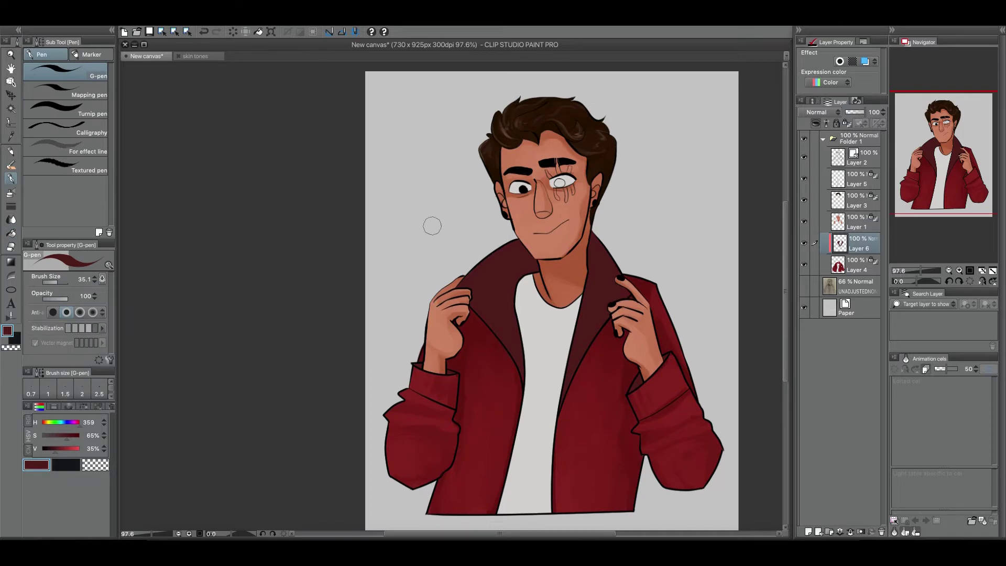
Step: Shade the lapels on Layer 6 with darker and lighter muted reds, reducing the Oil paint flat brush to size 52.6
{"action": "scroll", "coordinate": [433, 225], "scroll_direction": "up", "scroll_amount": 3}
{"action": "key", "text": "b"}
{"action": "scroll", "coordinate": [432, 225], "scroll_direction": "down", "scroll_amount": 2}
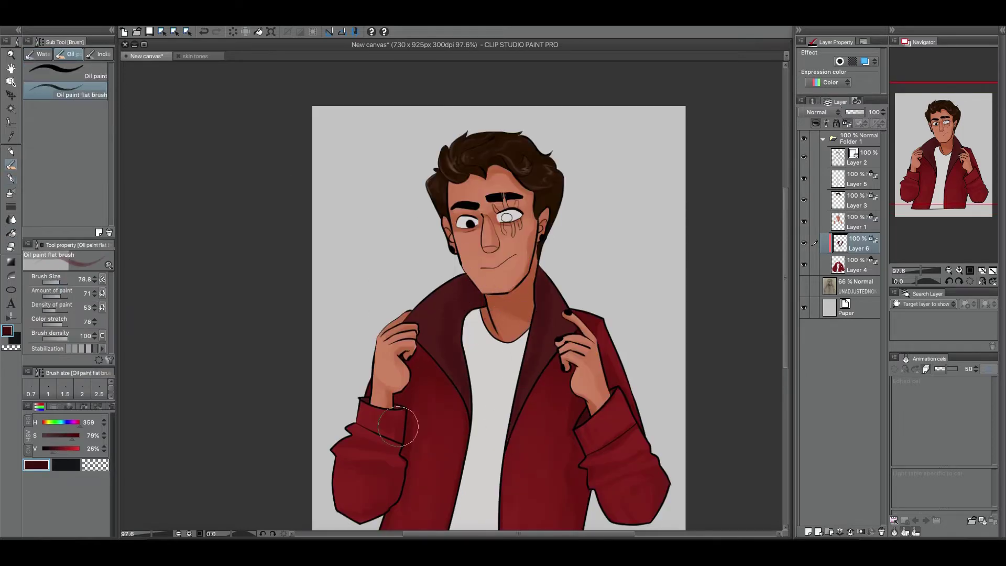
{"action": "scroll", "coordinate": [546, 316], "scroll_direction": "up", "scroll_amount": 2}
{"action": "left_click", "coordinate": [59, 283]}
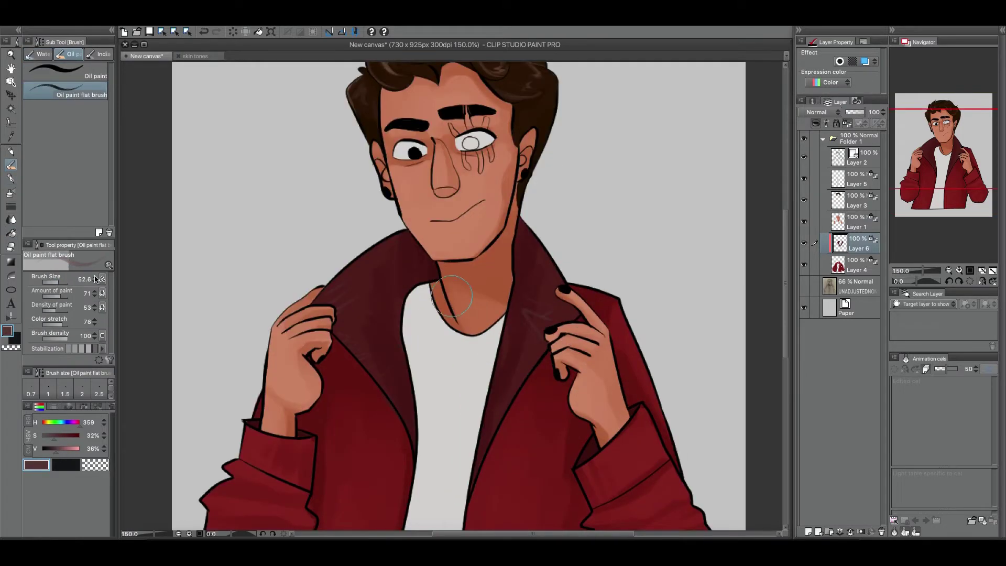
{"action": "scroll", "coordinate": [369, 345], "scroll_direction": "down", "scroll_amount": 3}
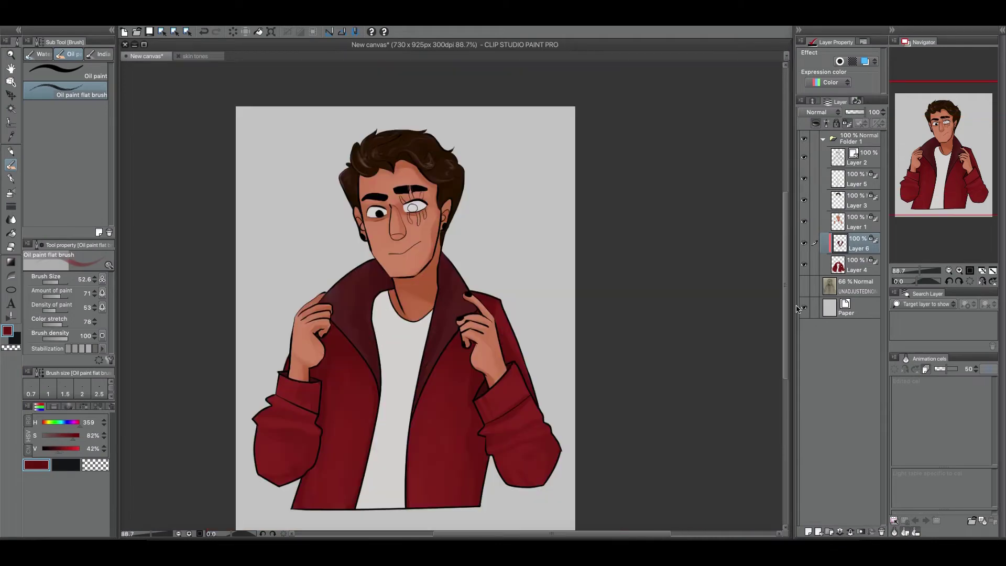
{"action": "left_click", "coordinate": [428, 309], "text": "alt"}
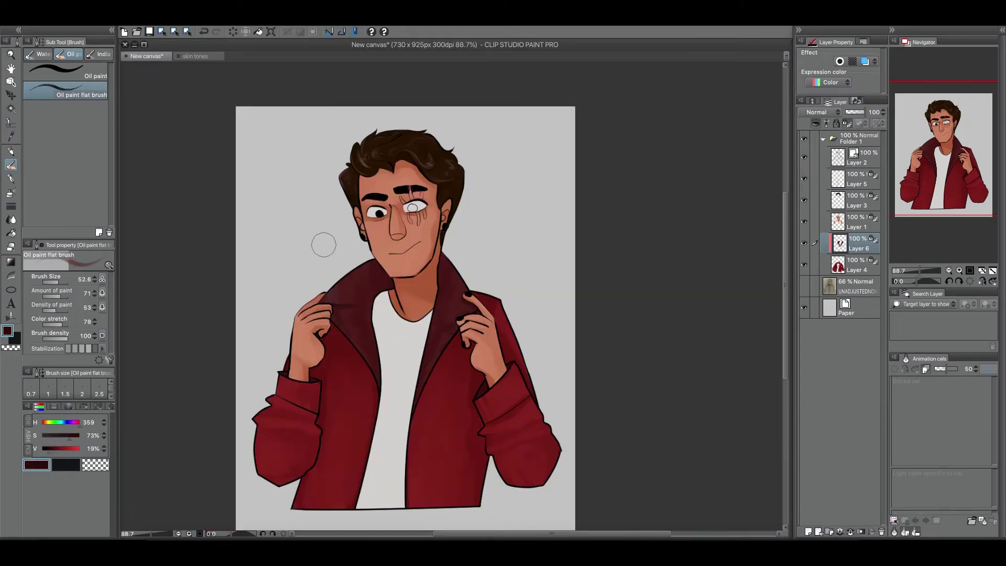
Step: Tint the white shirt a pale pinkish grey on Layer 5, using the Oil paint flat brush at size 216.5
{"action": "left_click", "coordinate": [856, 179]}
{"action": "left_click", "coordinate": [362, 469], "text": "alt"}
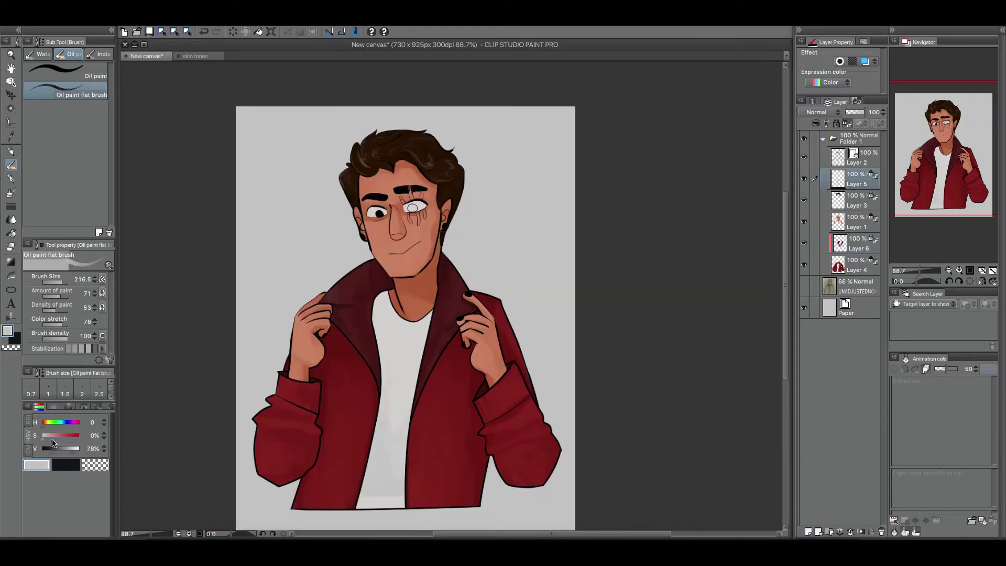
{"action": "left_click_drag", "start_coordinate": [242, 422], "coordinate": [275, 441]}
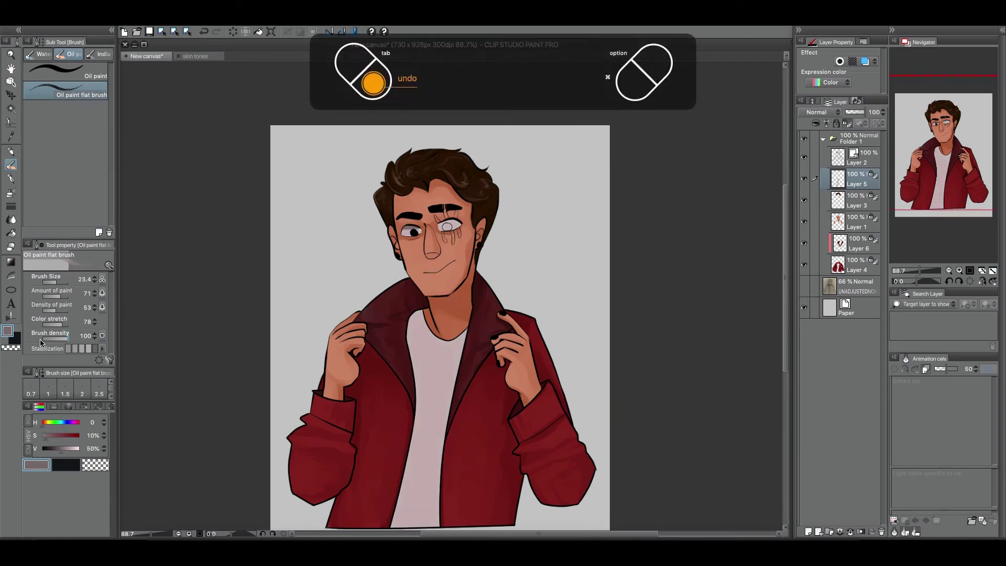
Step: Shade the upper eye whites and the shirt with greyish mauve H 0, S 10%, V 50%, undoing the unwanted stroke
{"action": "left_click", "coordinate": [440, 219], "text": "alt"}
{"action": "left_click_drag", "start_coordinate": [446, 226], "coordinate": [439, 197]}
{"action": "left_click", "coordinate": [420, 367], "text": "alt"}
{"action": "mouse_move", "coordinate": [411, 286]}
{"action": "left_mouse_down"}
{"action": "mouse_move", "coordinate": [420, 487]}
{"action": "mouse_move", "coordinate": [426, 419]}
{"action": "left_mouse_up"}
{"action": "left_click_drag", "start_coordinate": [405, 370], "coordinate": [429, 363]}
{"action": "left_click", "coordinate": [386, 220], "text": "alt"}
{"action": "key", "text": "ctrl+z"}
{"action": "mouse_move", "coordinate": [444, 256]}
{"action": "left_mouse_down"}
{"action": "mouse_move", "coordinate": [458, 294]}
{"action": "mouse_move", "coordinate": [482, 285]}
{"action": "mouse_move", "coordinate": [435, 293]}
{"action": "left_mouse_up"}
Step: Paint dark horizontal stripes H 0, S 64%, V 11% across the shirt on a new clipped layer, with amount of paint 37 and density 29
{"action": "key", "text": "ctrl+shift+n"}
{"action": "key", "text": "ctrl+z"}
{"action": "left_click_drag", "start_coordinate": [432, 281], "coordinate": [483, 288]}
{"action": "left_click_drag", "start_coordinate": [427, 315], "coordinate": [472, 391]}
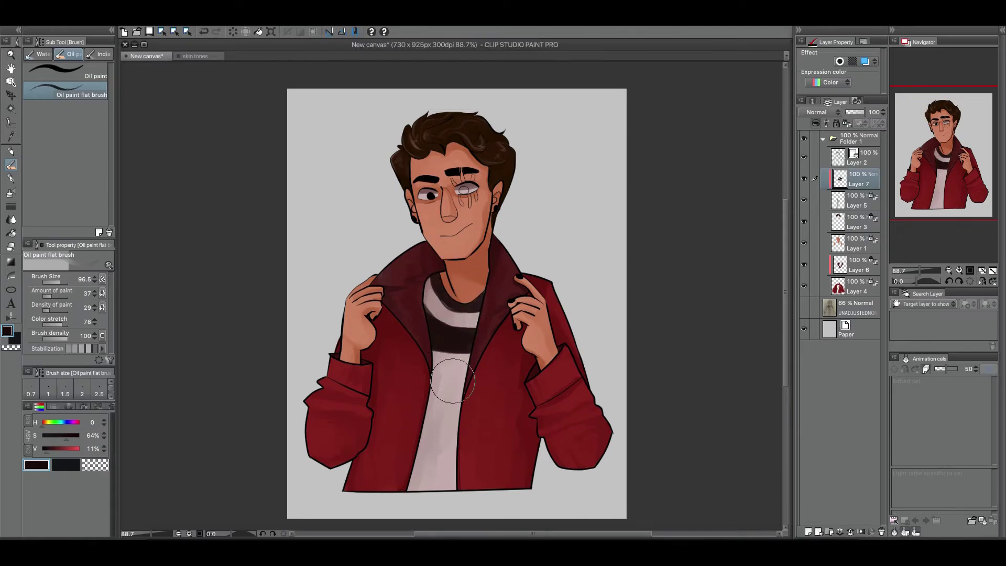
{"action": "left_click_drag", "start_coordinate": [422, 351], "coordinate": [466, 467]}
{"action": "key", "text": "ctrl+z"}
{"action": "left_click_drag", "start_coordinate": [419, 378], "coordinate": [477, 464]}
{"action": "left_click_drag", "start_coordinate": [412, 422], "coordinate": [493, 492]}
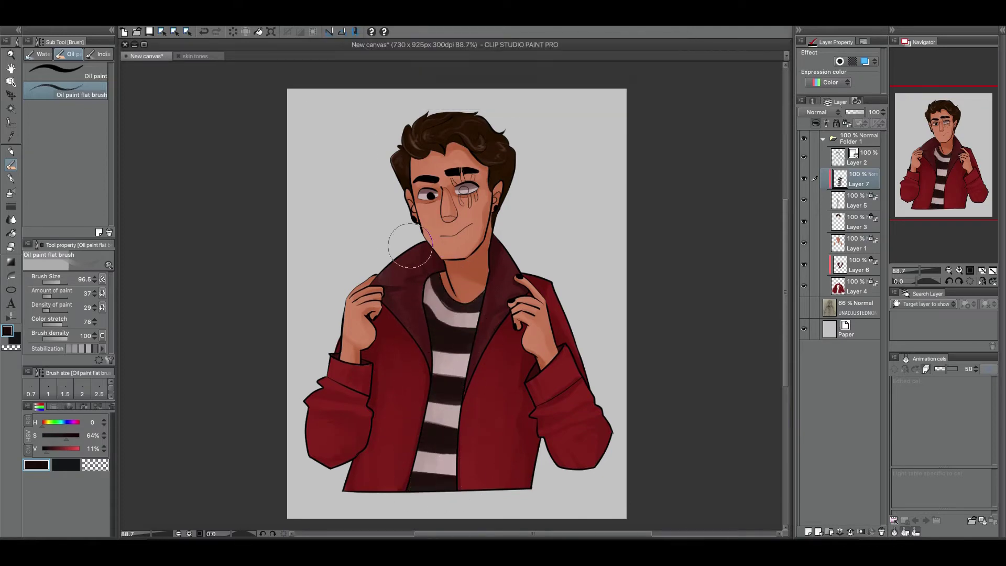
{"action": "scroll", "coordinate": [398, 314], "scroll_direction": "down", "scroll_amount": 5}
{"action": "scroll", "coordinate": [560, 284], "scroll_direction": "up", "scroll_amount": 12}
{"action": "scroll", "coordinate": [504, 286], "scroll_direction": "down", "scroll_amount": 6}
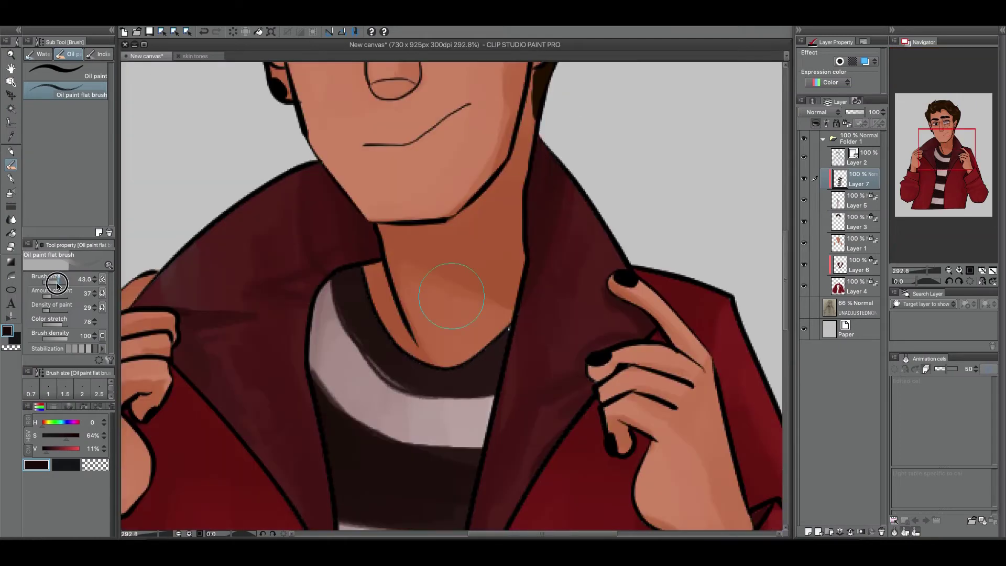
Step: Darken the iris and pupil of the scarred eye on Layer 7, using the Oil paint flat brush at size 10.4
{"action": "key", "text": "p"}
{"action": "scroll", "coordinate": [589, 268], "scroll_direction": "down", "scroll_amount": 3}
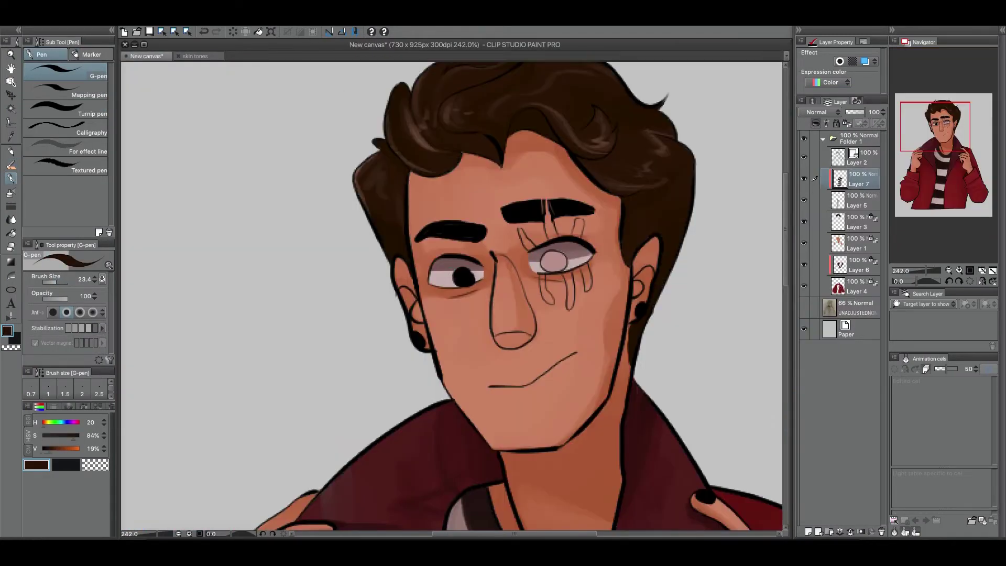
{"action": "key", "text": "b"}
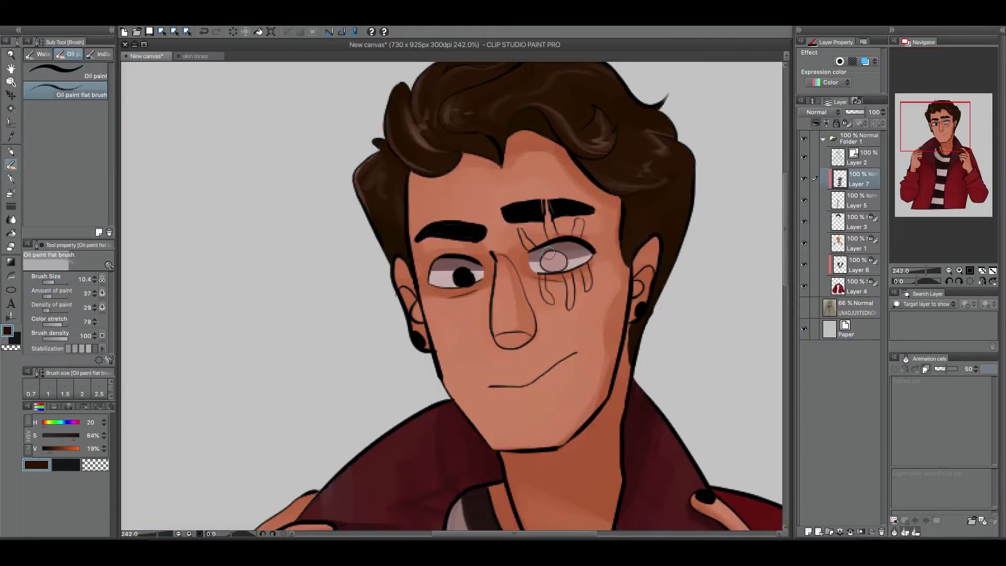
{"action": "scroll", "coordinate": [500, 79], "scroll_direction": "down", "scroll_amount": 1}
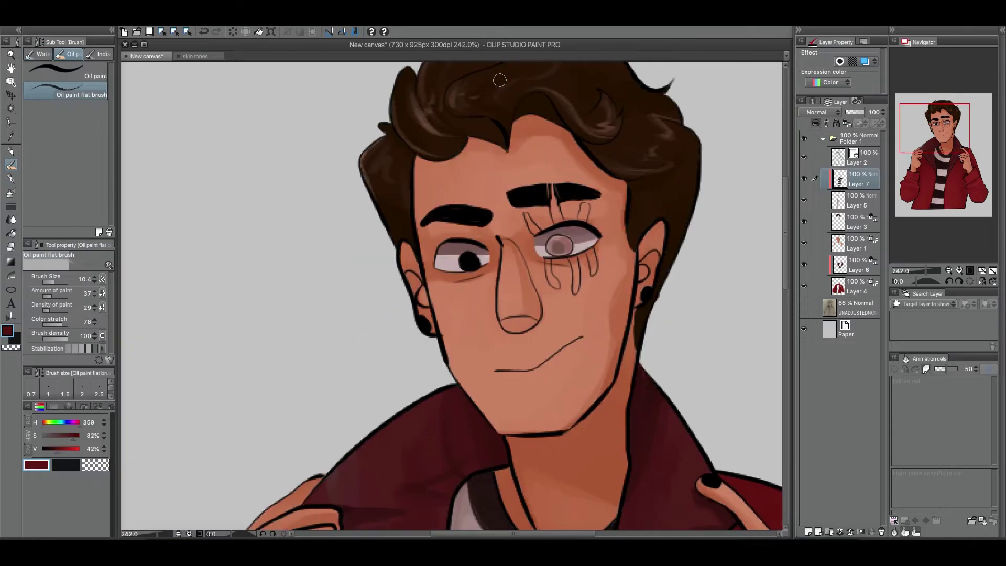
{"action": "scroll", "coordinate": [545, 250], "scroll_direction": "down", "scroll_amount": 1}
{"action": "scroll", "coordinate": [555, 294], "scroll_direction": "up", "scroll_amount": 2}
Step: Paint the scars around the eye reddish brown on a new top layer and edge them with lighter skin tones, using the G-pen at size 8.5
{"action": "key", "text": "ctrl+shift+n"}
{"action": "left_click", "coordinate": [573, 339], "text": "alt"}
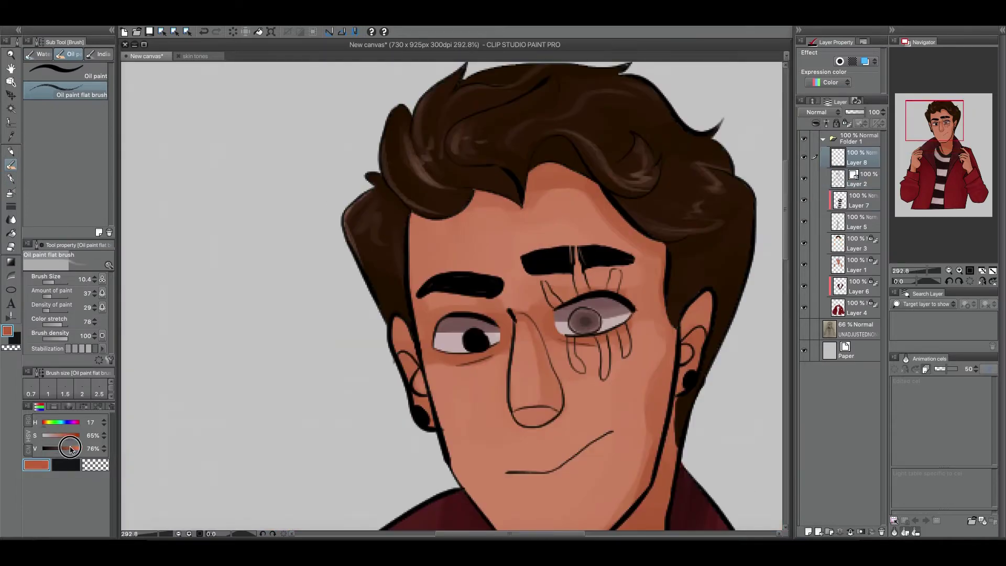
{"action": "key", "text": "p"}
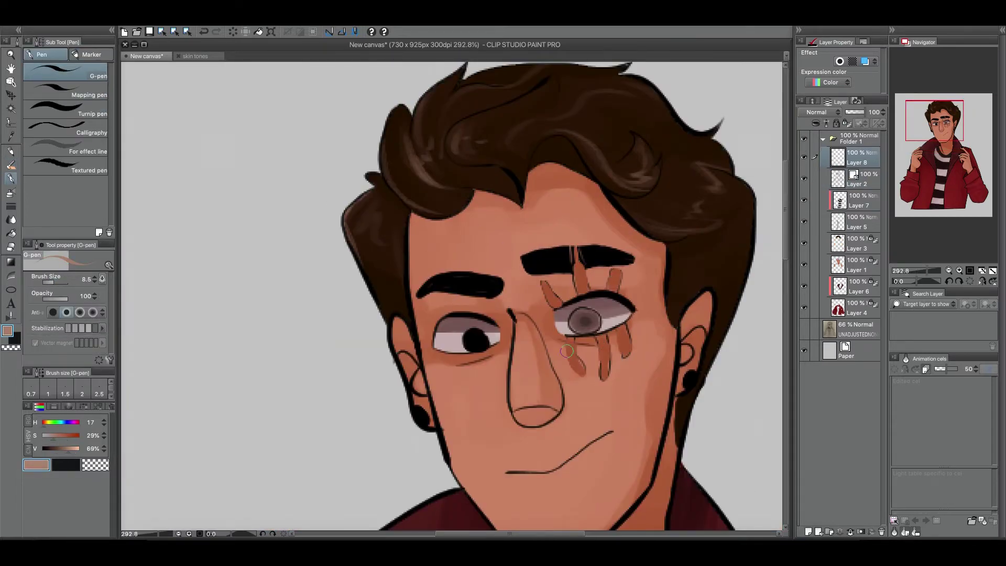
{"action": "left_click", "coordinate": [576, 362], "text": "alt"}
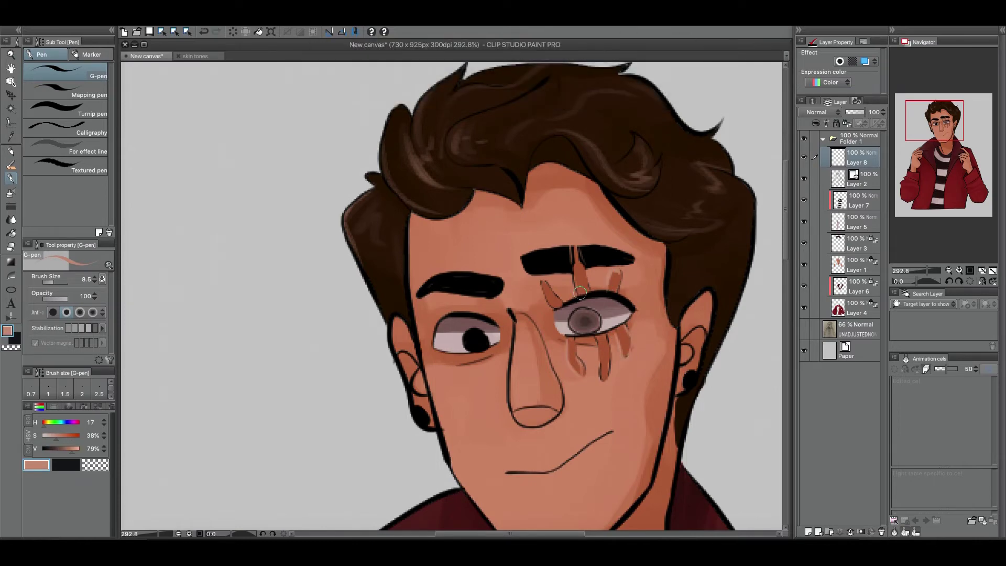
{"action": "scroll", "coordinate": [567, 263], "scroll_direction": "down", "scroll_amount": 8}
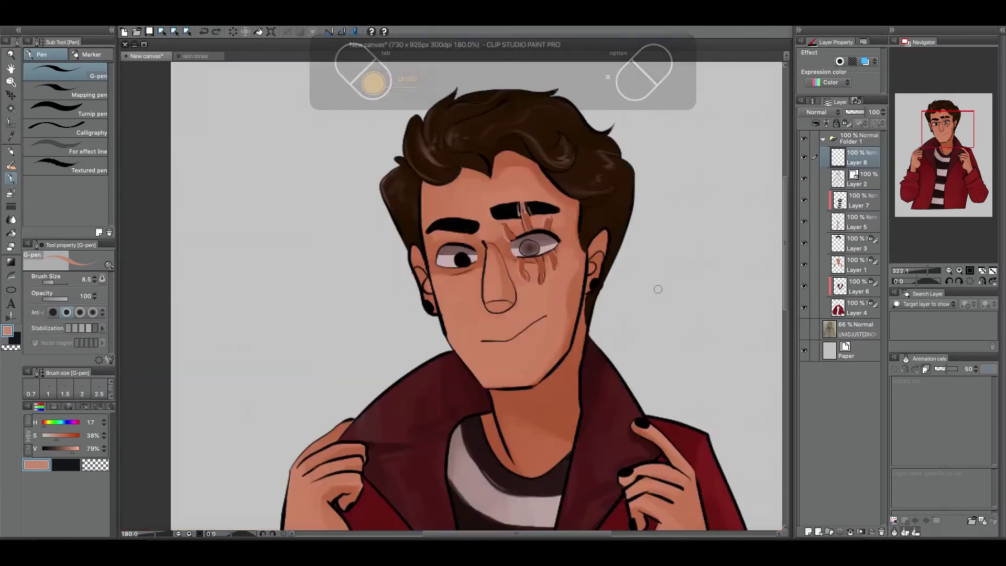
Step: Recolour the hair and eyebrow outlines dark brown H 21, S 92%, V 15% on a new layer clipped to the line art, using G-pen size 35.1
{"action": "key", "text": "ctrl+shift+n"}
{"action": "scroll", "coordinate": [640, 245], "scroll_direction": "up", "scroll_amount": 7}
{"action": "left_click", "coordinate": [337, 386], "text": "alt"}
{"action": "left_click_drag", "start_coordinate": [466, 307], "coordinate": [563, 297]}
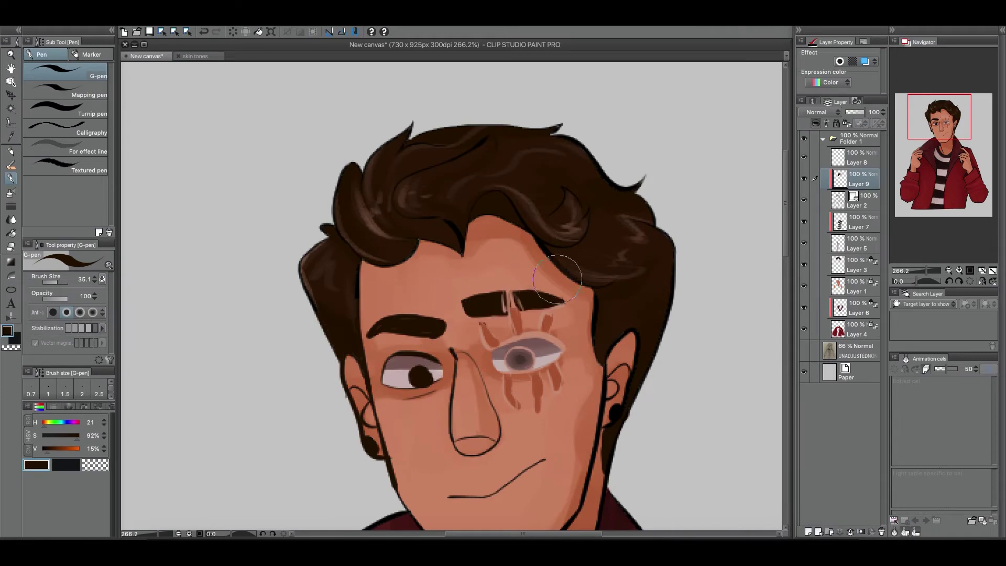
{"action": "scroll", "coordinate": [554, 388], "scroll_direction": "down", "scroll_amount": 5}
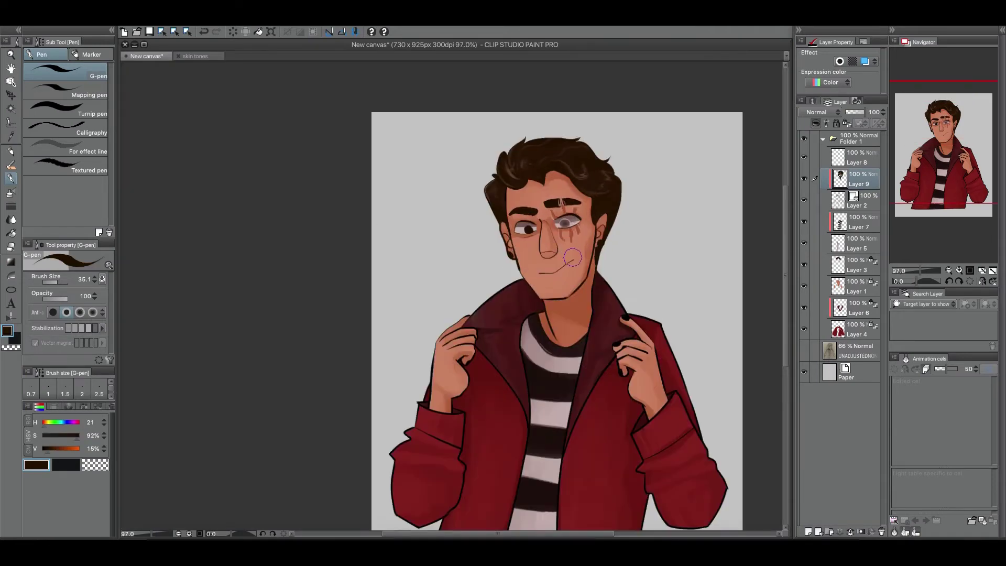
Step: Recolour the mouth line with a skin-shadow tone and the jacket outlines with dark red H 359, S 76%, V 24% on Layer 9
{"action": "left_click", "coordinate": [569, 260], "text": "alt"}
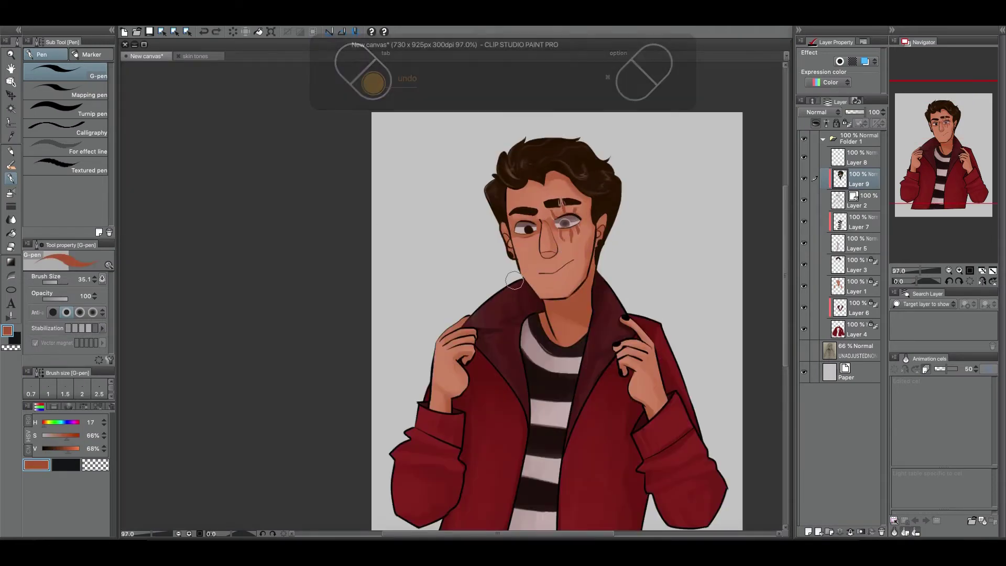
{"action": "left_click", "coordinate": [642, 420], "text": "alt"}
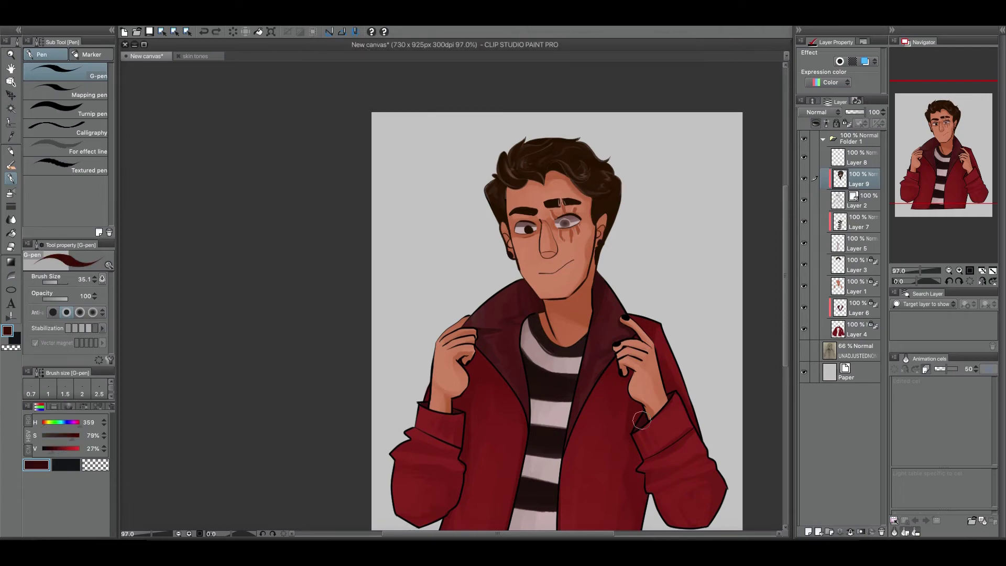
{"action": "scroll", "coordinate": [471, 354], "scroll_direction": "down", "scroll_amount": 2}
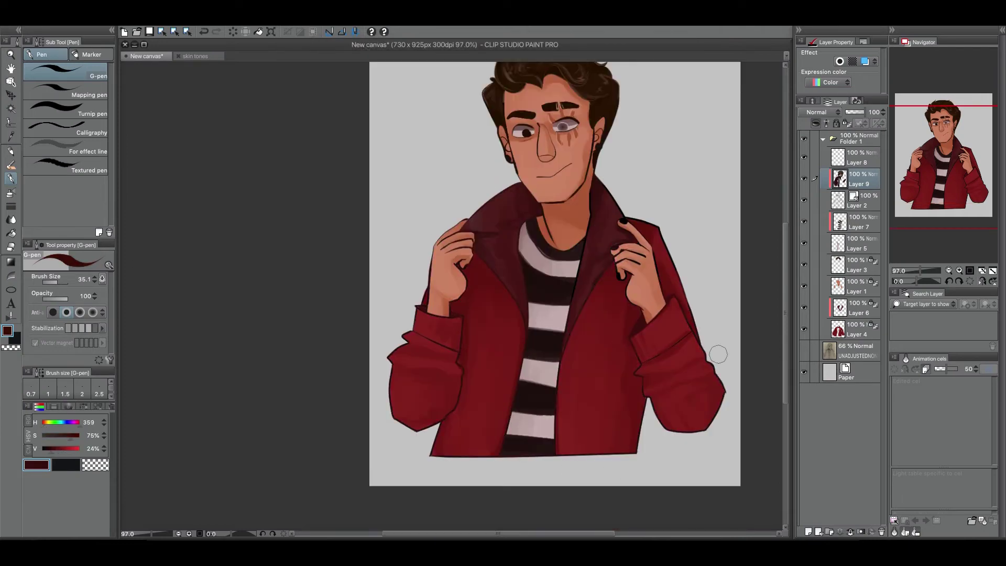
{"action": "scroll", "coordinate": [647, 257], "scroll_direction": "up", "scroll_amount": 5}
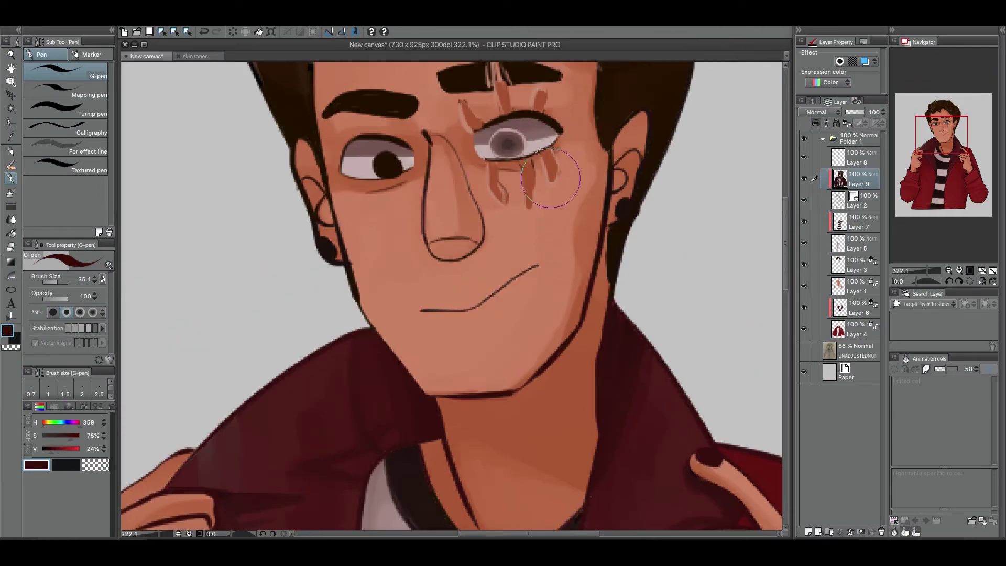
Step: Recolour the remaining facial and shirt line art on Layer 9 with dark tones, including H 0, S 43%, V 16%
{"action": "left_click_drag", "start_coordinate": [548, 169], "coordinate": [418, 145]}
{"action": "scroll", "coordinate": [439, 298], "scroll_direction": "down", "scroll_amount": 3}
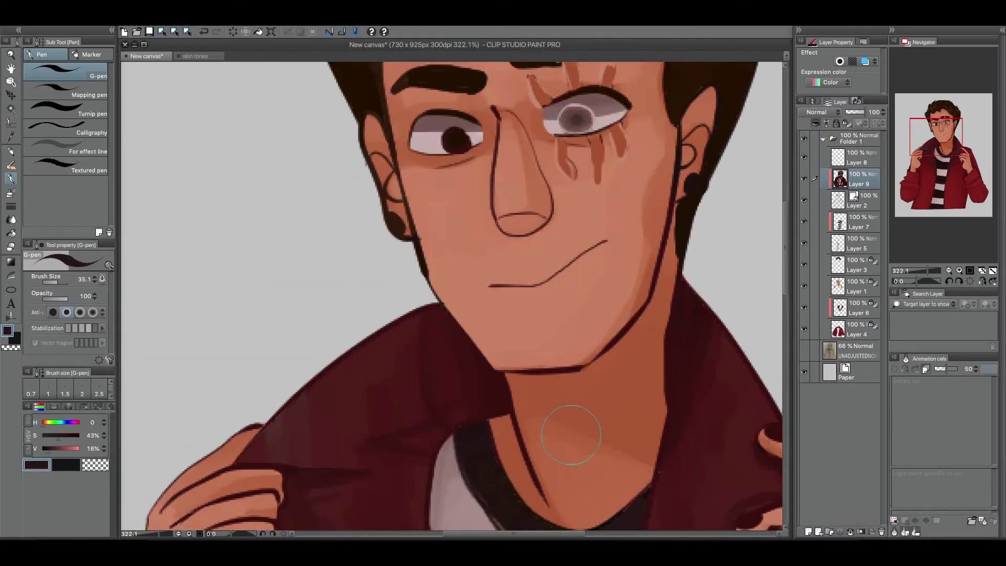
{"action": "scroll", "coordinate": [573, 426], "scroll_direction": "up", "scroll_amount": 2}
{"action": "scroll", "coordinate": [512, 337], "scroll_direction": "down", "scroll_amount": 6}
{"action": "scroll", "coordinate": [512, 337], "scroll_direction": "left", "scroll_amount": 2}
{"action": "scroll", "coordinate": [432, 236], "scroll_direction": "down", "scroll_amount": 5}
Step: Create a layer beneath the jacket colours, select the figure's silhouette by inverting the background selection, and fill it with a dark tone
{"action": "left_click", "coordinate": [807, 157]}
{"action": "key", "text": "ctrl+shift+n"}
{"action": "key", "text": "w"}
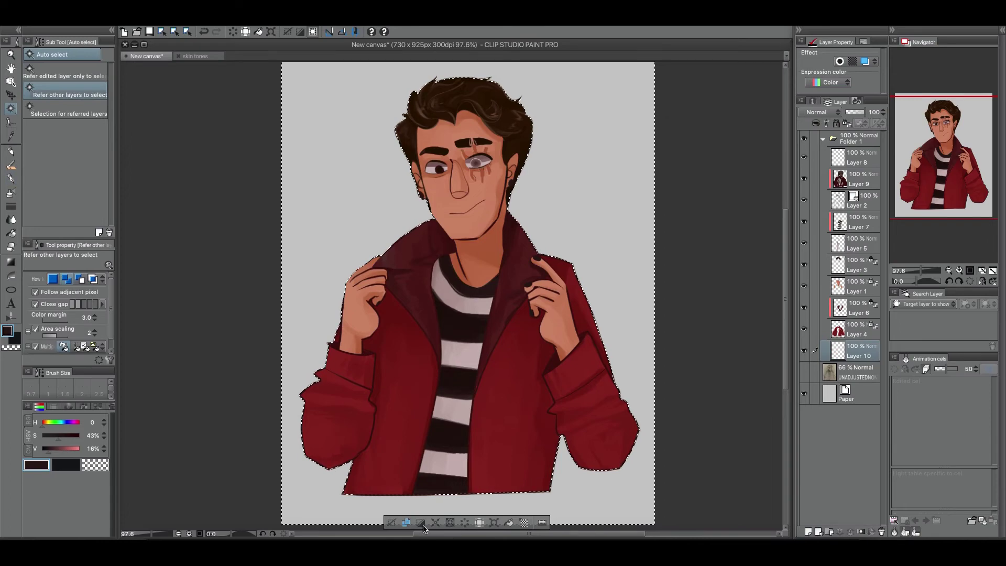
Step: Touch up the scars and eye edges on a new top layer with the G-pen at size 4.7, using skin tone H 17, S 47%, V 80%
{"action": "scroll", "coordinate": [455, 121], "scroll_direction": "up", "scroll_amount": 5}
{"action": "key", "text": "ctrl+shift+n"}
{"action": "key", "text": "p"}
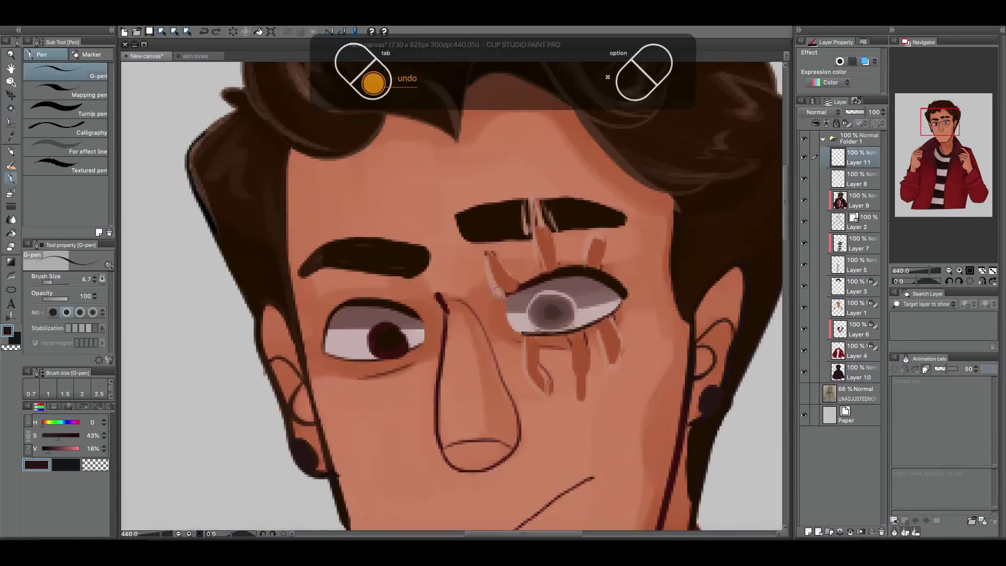
{"action": "scroll", "coordinate": [537, 304], "scroll_direction": "up", "scroll_amount": 3}
{"action": "scroll", "coordinate": [516, 227], "scroll_direction": "down", "scroll_amount": 5}
{"action": "scroll", "coordinate": [579, 355], "scroll_direction": "up", "scroll_amount": 5}
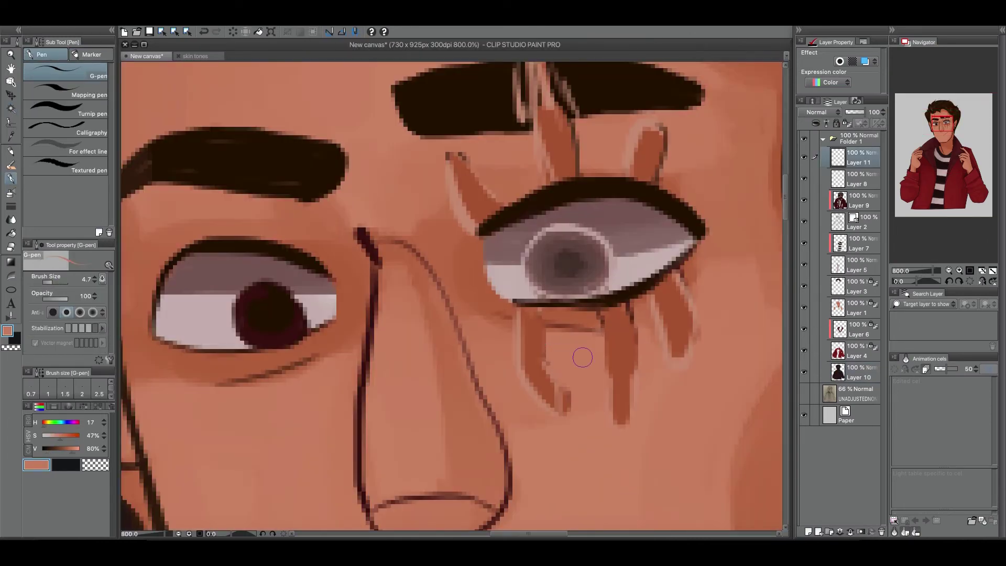
Step: Collapse Folder 1, add a clipped Multiply layer above it, and group both in a new folder
{"action": "scroll", "coordinate": [580, 355], "scroll_direction": "down", "scroll_amount": 10}
{"action": "left_click", "coordinate": [823, 138]}
{"action": "key", "text": "ctrl+shift+n"}
{"action": "key", "text": "ctrl+g"}
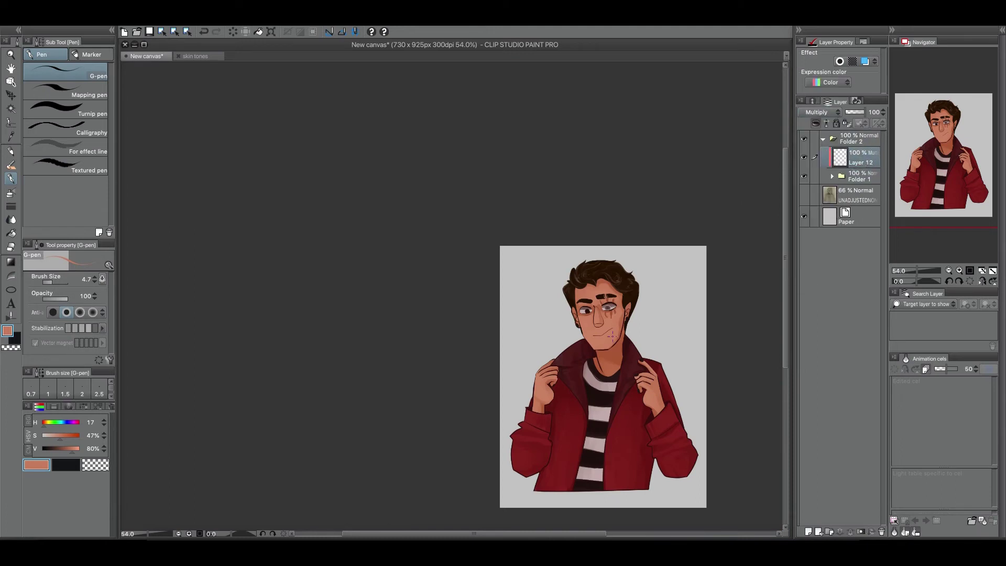
Step: Paint purple shadows H 285, S 47%, V 80% beneath the chin and on the neck, eyes, nose and ears, using Oil paint flat brush size 28.7
{"action": "scroll", "coordinate": [612, 335], "scroll_direction": "up", "scroll_amount": 4}
{"action": "key", "text": "b"}
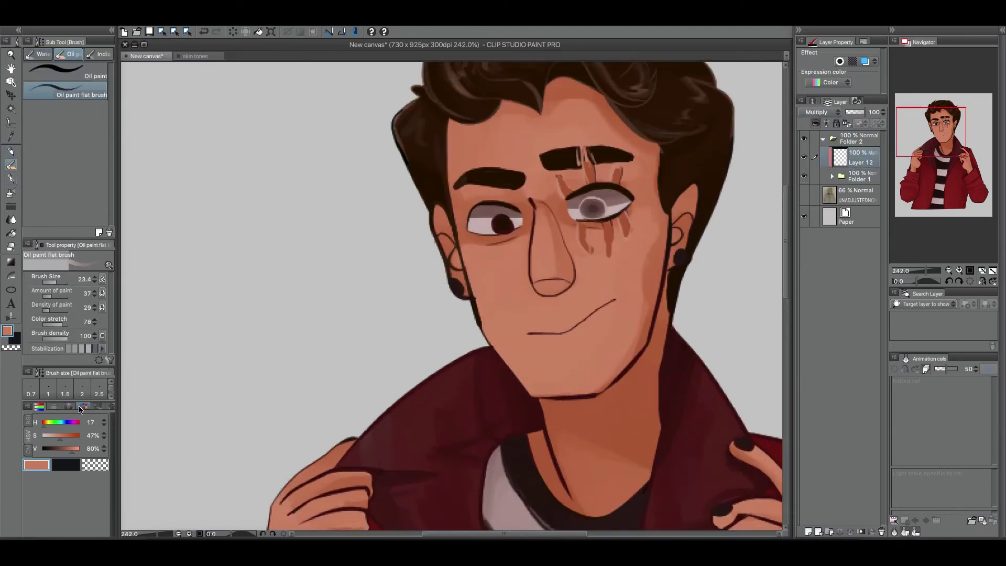
{"action": "left_click_drag", "start_coordinate": [545, 406], "coordinate": [615, 400]}
{"action": "left_click_drag", "start_coordinate": [530, 419], "coordinate": [574, 504]}
{"action": "left_click_drag", "start_coordinate": [653, 396], "coordinate": [669, 270]}
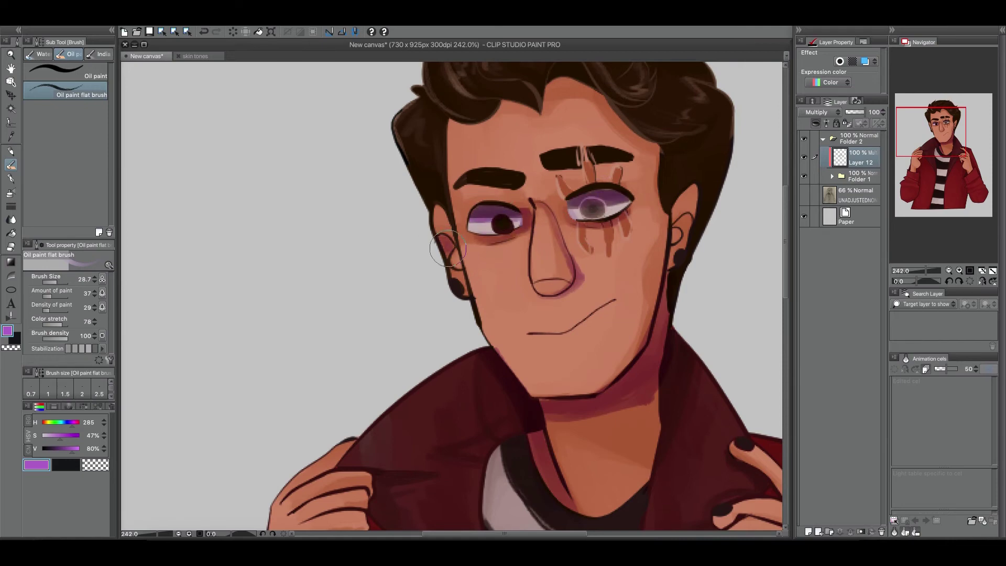
{"action": "scroll", "coordinate": [529, 355], "scroll_direction": "up", "scroll_amount": 3}
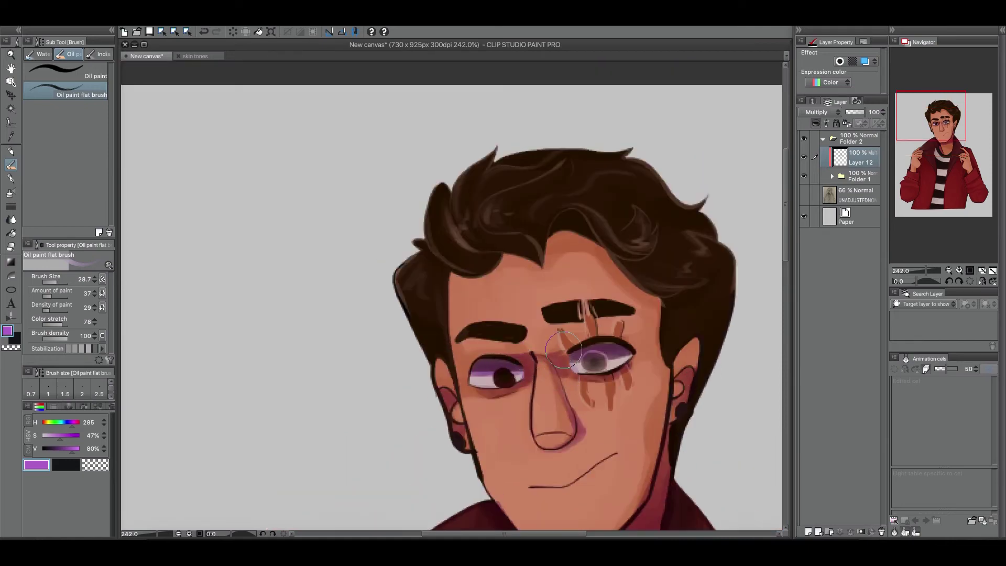
Step: Paint purple shadows along the fingers, hands and wrists on the Multiply layer, using Oil paint flat brush size 28.7
{"action": "scroll", "coordinate": [599, 245], "scroll_direction": "down", "scroll_amount": 7}
{"action": "scroll", "coordinate": [600, 245], "scroll_direction": "right", "scroll_amount": 3}
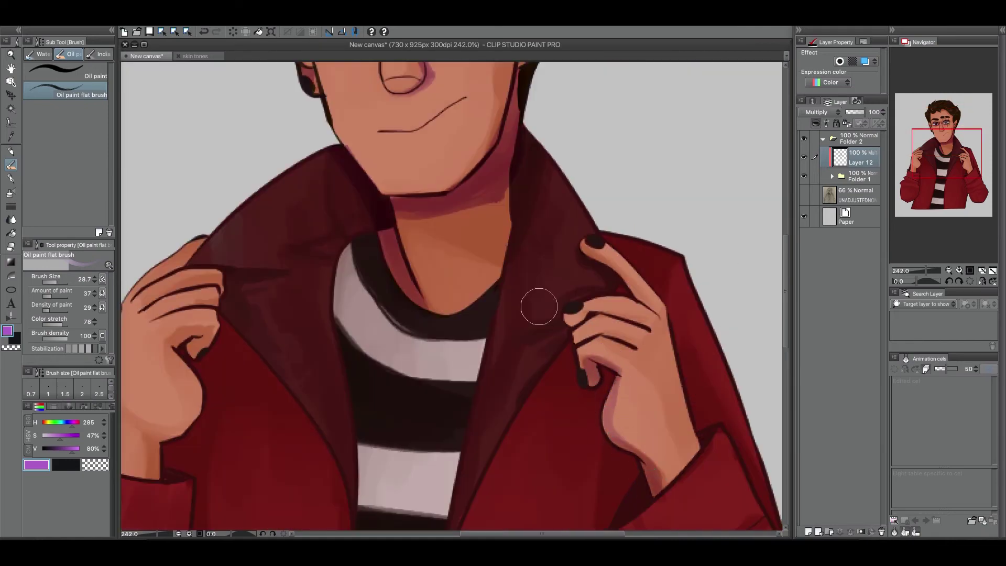
{"action": "scroll", "coordinate": [589, 310], "scroll_direction": "down", "scroll_amount": 4}
{"action": "scroll", "coordinate": [512, 310], "scroll_direction": "up", "scroll_amount": 4}
{"action": "scroll", "coordinate": [472, 299], "scroll_direction": "left", "scroll_amount": 4}
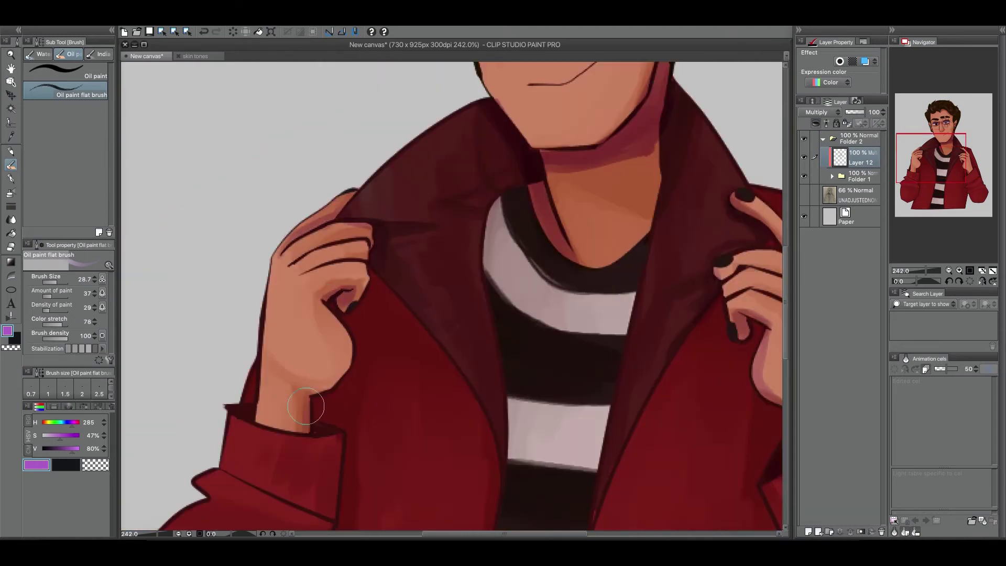
{"action": "scroll", "coordinate": [308, 396], "scroll_direction": "down", "scroll_amount": 5}
{"action": "scroll", "coordinate": [396, 265], "scroll_direction": "left", "scroll_amount": 2}
{"action": "scroll", "coordinate": [361, 442], "scroll_direction": "up", "scroll_amount": 4}
{"action": "scroll", "coordinate": [456, 164], "scroll_direction": "right", "scroll_amount": 3}
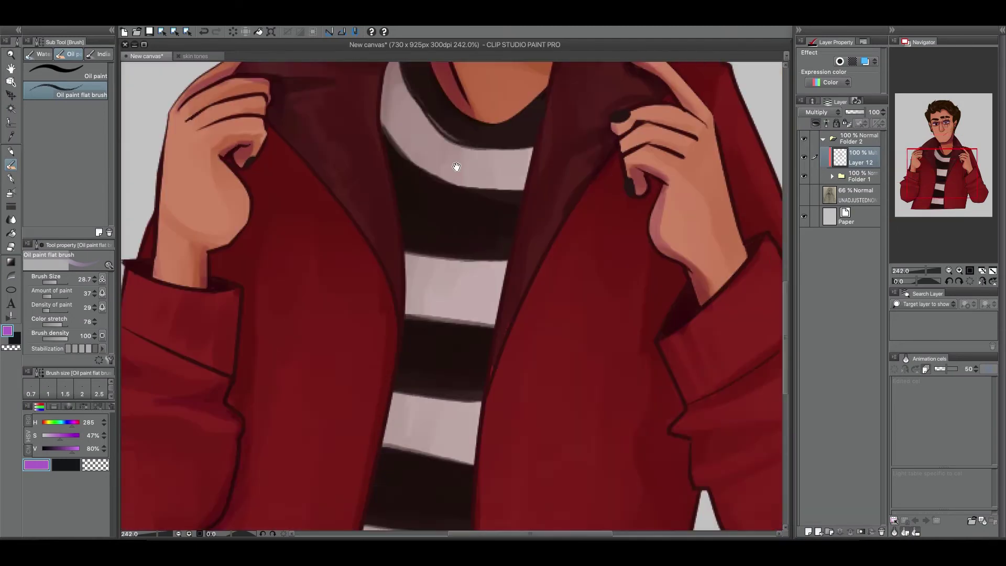
Step: Paint purple shadows on the striped shirt beside the jacket's edge, and lower the Multiply layer's opacity to 68%
{"action": "scroll", "coordinate": [454, 503], "scroll_direction": "down", "scroll_amount": 4}
{"action": "scroll", "coordinate": [454, 503], "scroll_direction": "right", "scroll_amount": 3}
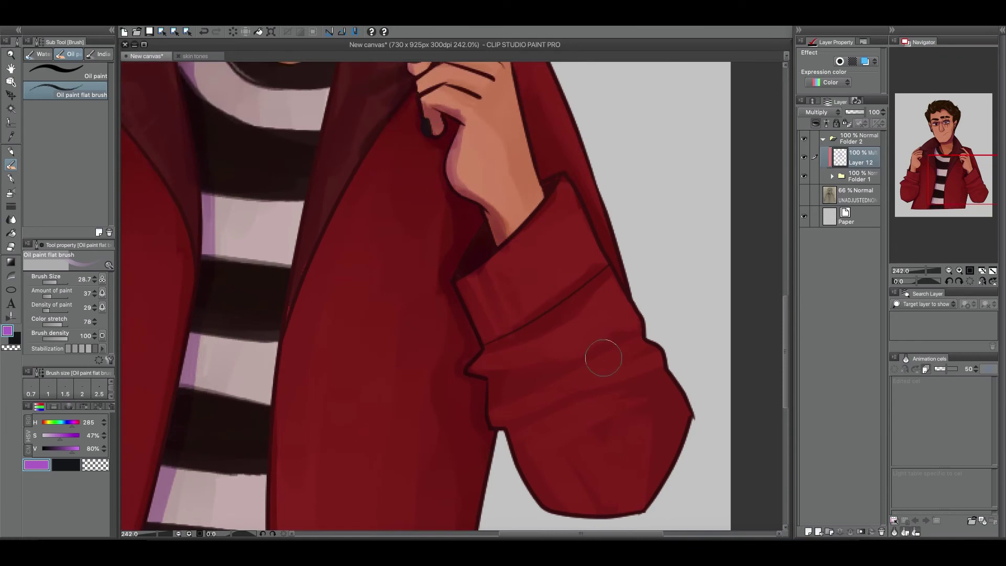
{"action": "scroll", "coordinate": [517, 443], "scroll_direction": "up", "scroll_amount": 5}
{"action": "scroll", "coordinate": [434, 180], "scroll_direction": "left", "scroll_amount": 1}
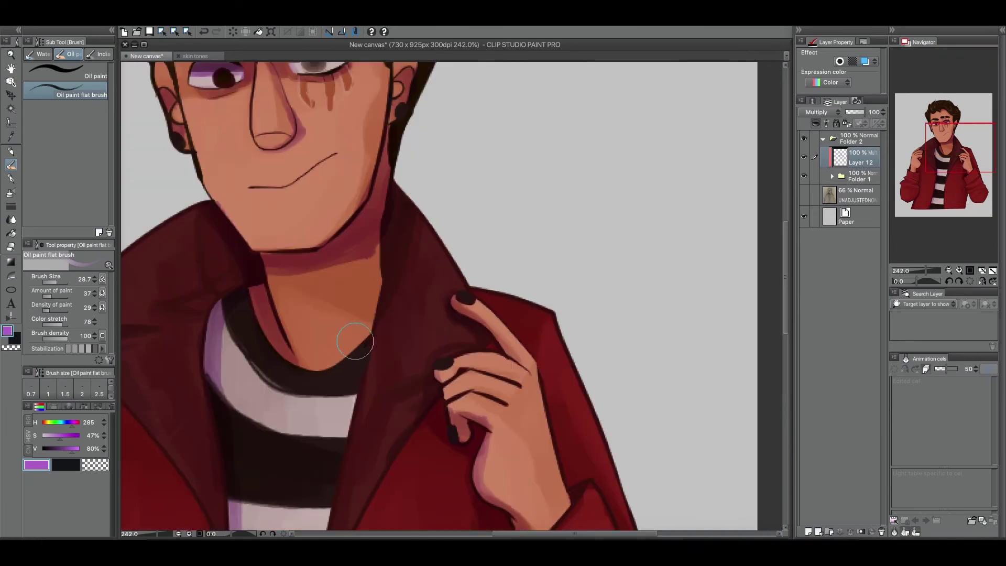
{"action": "left_click_drag", "start_coordinate": [870, 112], "coordinate": [860, 111]}
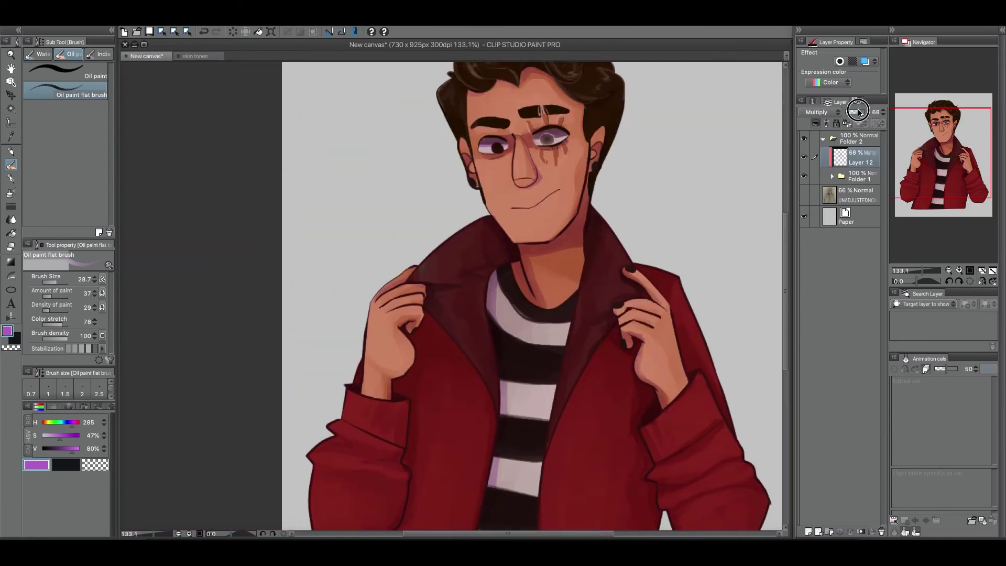
Step: Add a clipped layer on top, cover it with red H 359, S 100%, V 100% using G-pen size 265, and set it to Overlay at 8%
{"action": "key", "text": "ctrl+shift+n"}
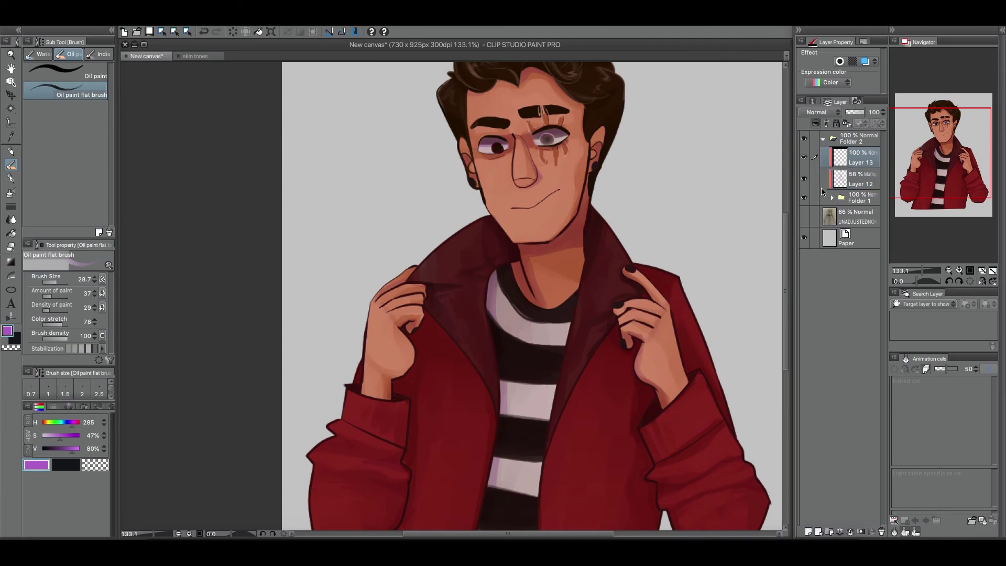
{"action": "key", "text": "p"}
{"action": "scroll", "coordinate": [266, 292], "scroll_direction": "down", "scroll_amount": 10}
{"action": "left_click_drag", "start_coordinate": [314, 283], "coordinate": [351, 341]}
{"action": "left_click_drag", "start_coordinate": [870, 112], "coordinate": [856, 112]}
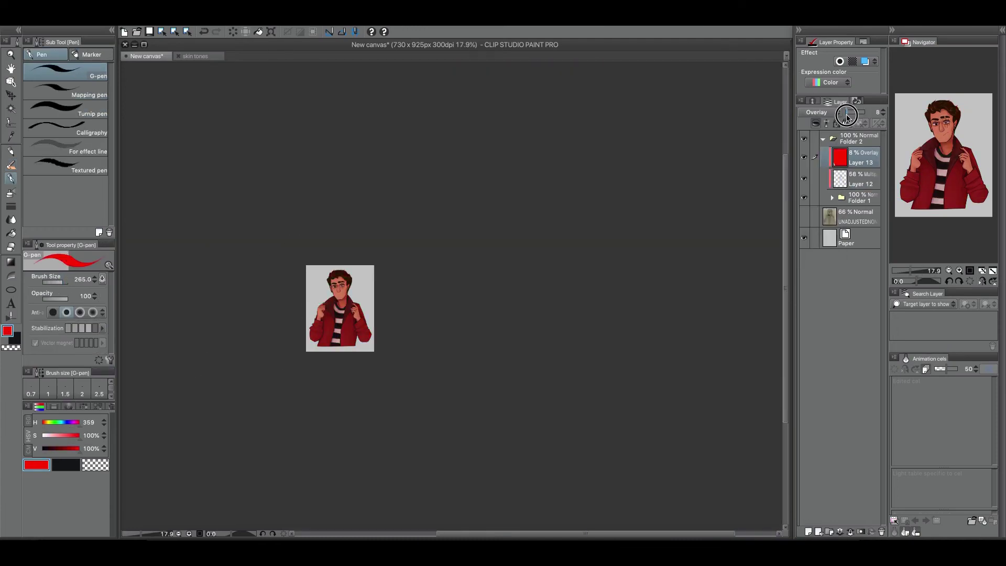
{"action": "scroll", "coordinate": [398, 287], "scroll_direction": "up", "scroll_amount": 10}
{"action": "scroll", "coordinate": [425, 207], "scroll_direction": "down", "scroll_amount": 10}
{"action": "scroll", "coordinate": [499, 302], "scroll_direction": "up", "scroll_amount": 12}
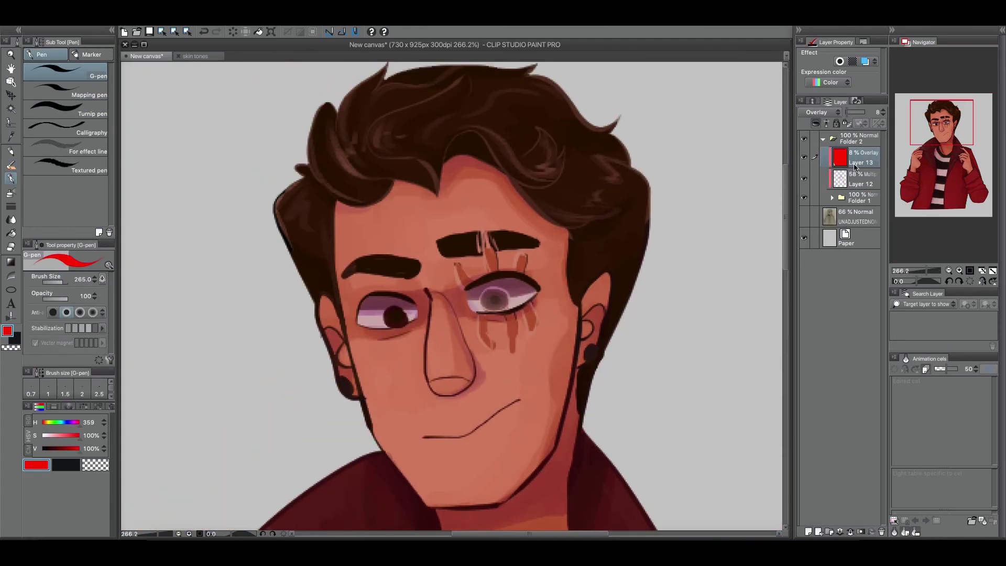
Step: Draw a circled monogram signature in dark brown H 18, S 92%, V 16% on Layer 11 below the sleeve, using the Watery brush size 7.0
{"action": "left_click", "coordinate": [460, 301], "text": "ctrl"}
{"action": "scroll", "coordinate": [422, 437], "scroll_direction": "down", "scroll_amount": 10}
{"action": "scroll", "coordinate": [594, 342], "scroll_direction": "up", "scroll_amount": 9}
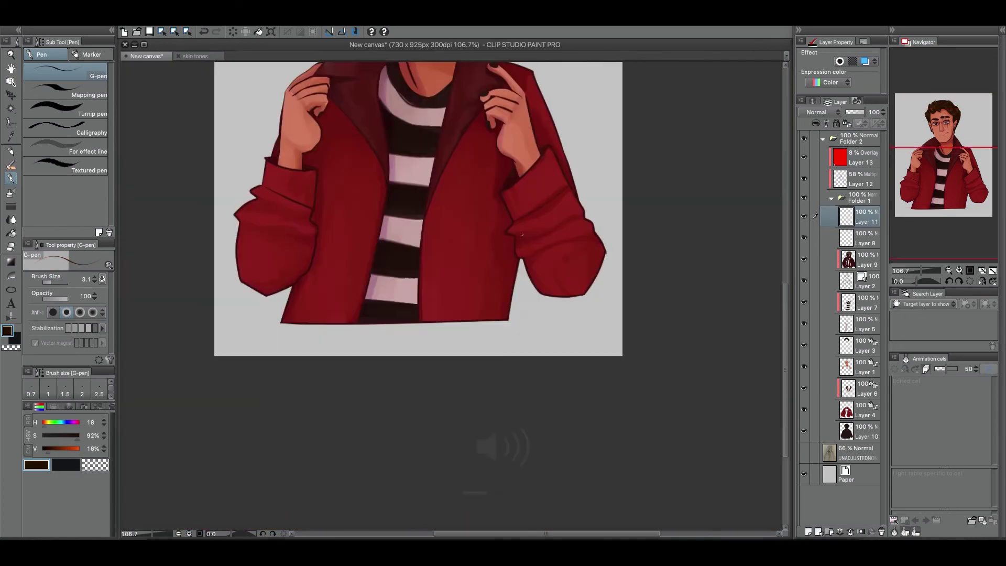
{"action": "key", "text": "ctrl+z"}
{"action": "left_click_drag", "start_coordinate": [610, 335], "coordinate": [642, 356]}
{"action": "mouse_move", "coordinate": [614, 317]}
{"action": "left_mouse_down"}
{"action": "mouse_move", "coordinate": [599, 328]}
{"action": "mouse_move", "coordinate": [576, 323]}
{"action": "left_mouse_up"}
{"action": "key", "text": "ctrl+z"}
{"action": "key", "text": "ctrl+z"}
{"action": "key", "text": "b"}
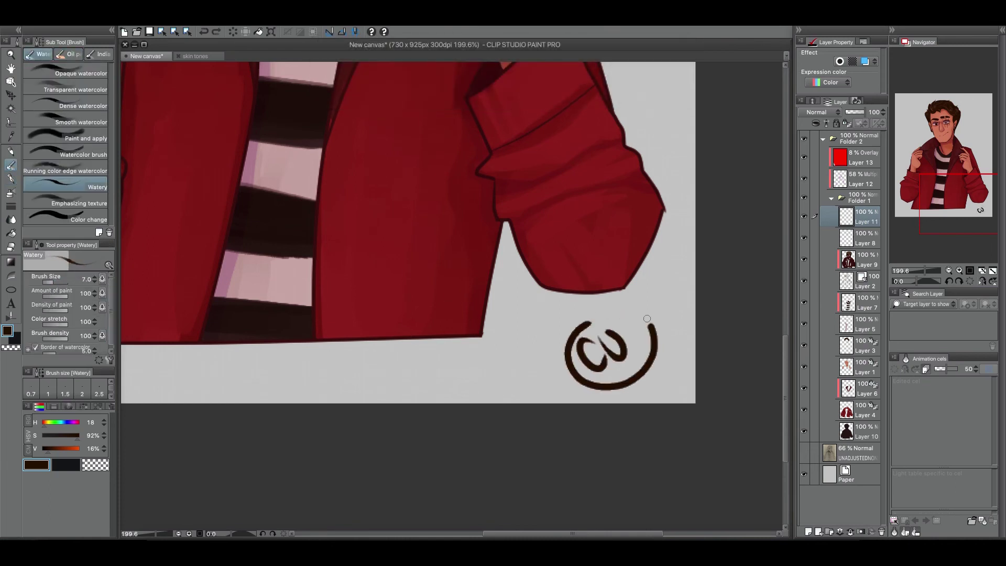
Step: Recolour the signature white, and scale it down beside the jacket's lower hem
{"action": "scroll", "coordinate": [470, 391], "scroll_direction": "down", "scroll_amount": 5}
{"action": "scroll", "coordinate": [470, 390], "scroll_direction": "up", "scroll_amount": 4}
{"action": "key", "text": "m"}
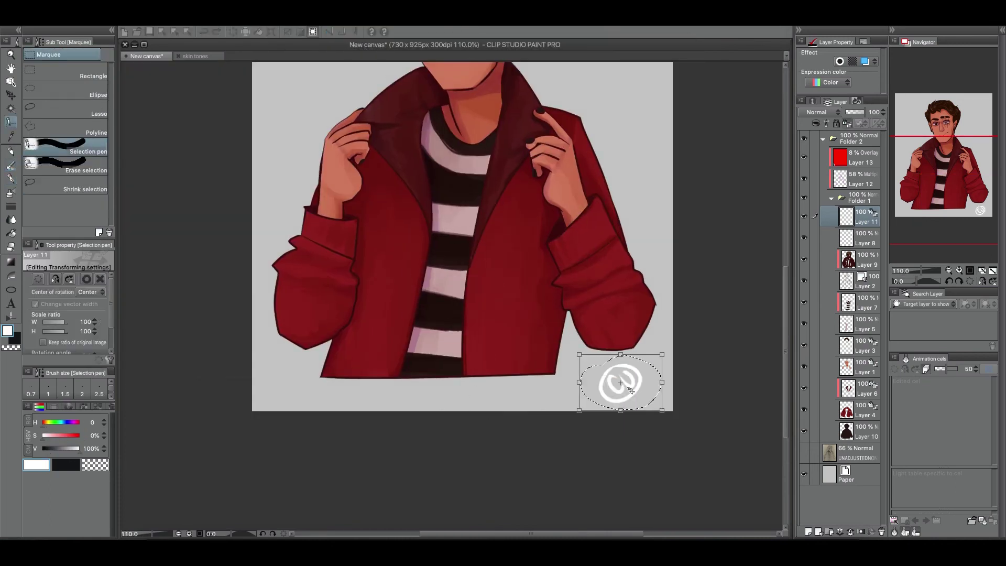
{"action": "left_click_drag", "start_coordinate": [603, 361], "coordinate": [600, 367]}
{"action": "key", "text": "ctrl+t"}
{"action": "scroll", "coordinate": [577, 367], "scroll_direction": "up", "scroll_amount": 3}
{"action": "left_click_drag", "start_coordinate": [577, 427], "coordinate": [569, 435]}
{"action": "key", "text": "Return"}
Step: Crop the canvas tighter around the figure by changing the canvas size to 694 x 860 px
{"action": "left_click", "coordinate": [138, 21]}
{"action": "mouse_move", "coordinate": [169, 201]}
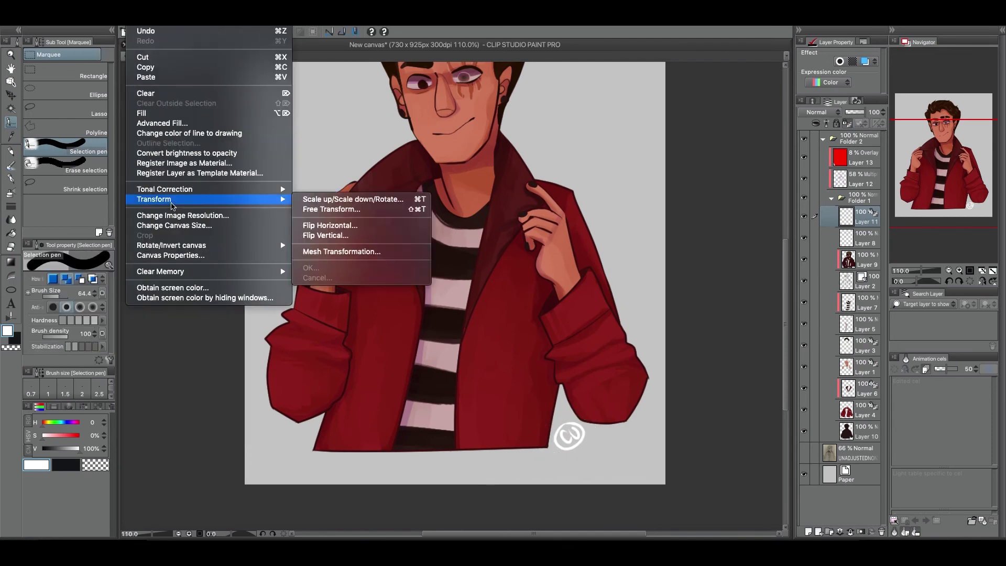
{"action": "left_click", "coordinate": [174, 226]}
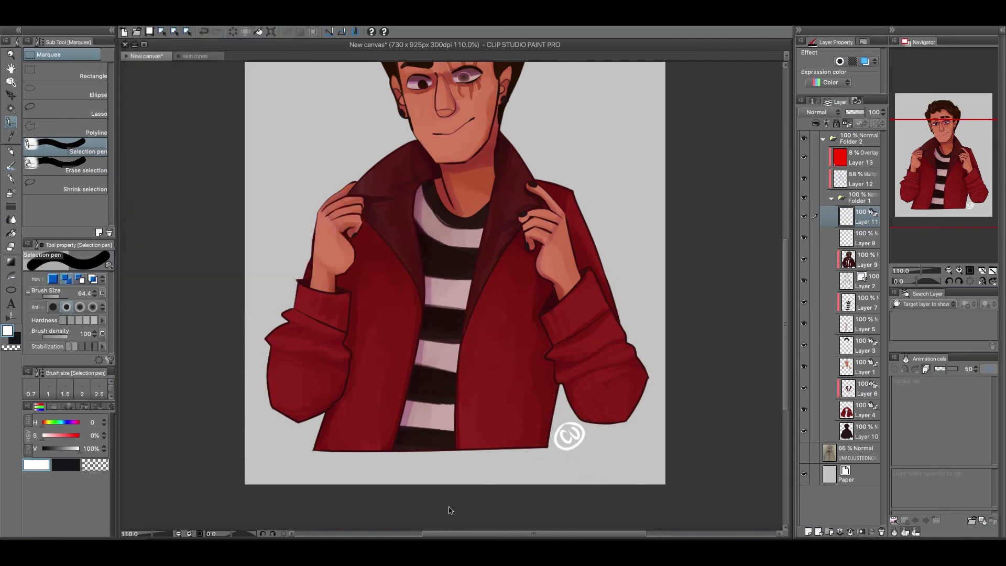
{"action": "key", "text": "Return"}
Step: Add a clipped layer above the shirt and eye colours on Layer 7, and cover it with white using G-pen size 78.8
{"action": "key", "text": "alt+bracketleft"}
{"action": "key", "text": "alt+bracketleft"}
{"action": "key", "text": "alt+bracketleft"}
{"action": "key", "text": "alt+bracketleft"}
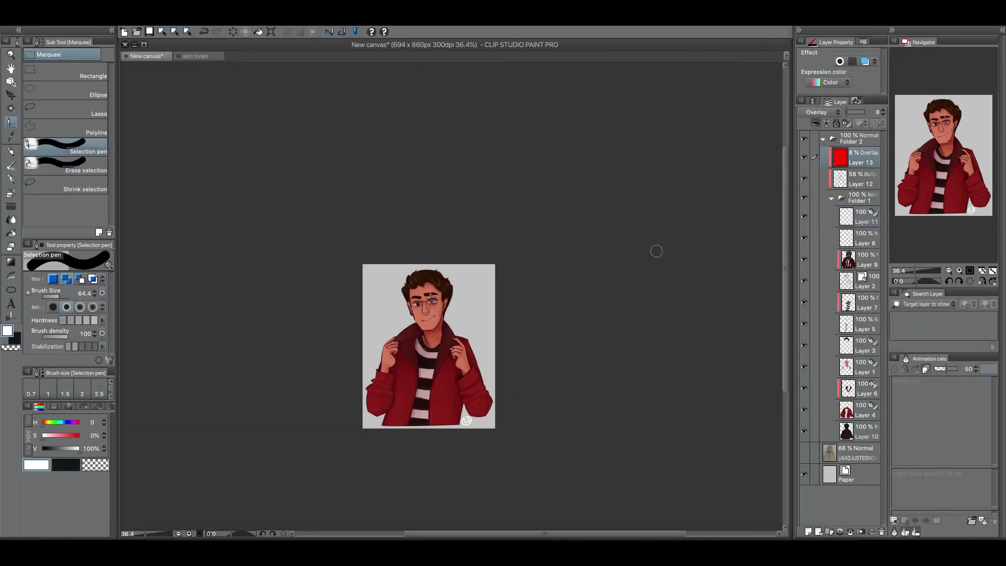
{"action": "key", "text": "ctrl+0"}
{"action": "key", "text": "ctrl+shift+n"}
{"action": "key", "text": "p"}
{"action": "key", "text": "ctrl+d"}
{"action": "left_click_drag", "start_coordinate": [47, 282], "coordinate": [73, 282]}
{"action": "left_click_drag", "start_coordinate": [472, 293], "coordinate": [472, 519]}
Step: Set the white clipped layer to Glow dodge blending at 11% opacity
{"action": "left_click", "coordinate": [819, 112]}
{"action": "left_click", "coordinate": [828, 173]}
{"action": "mouse_move", "coordinate": [870, 112]}
{"action": "left_mouse_down"}
{"action": "mouse_move", "coordinate": [847, 112]}
{"action": "mouse_move", "coordinate": [858, 113]}
{"action": "left_mouse_up"}
{"action": "left_click", "coordinate": [819, 112]}
{"action": "left_click", "coordinate": [820, 184]}
{"action": "key", "text": "ctrl+minus"}
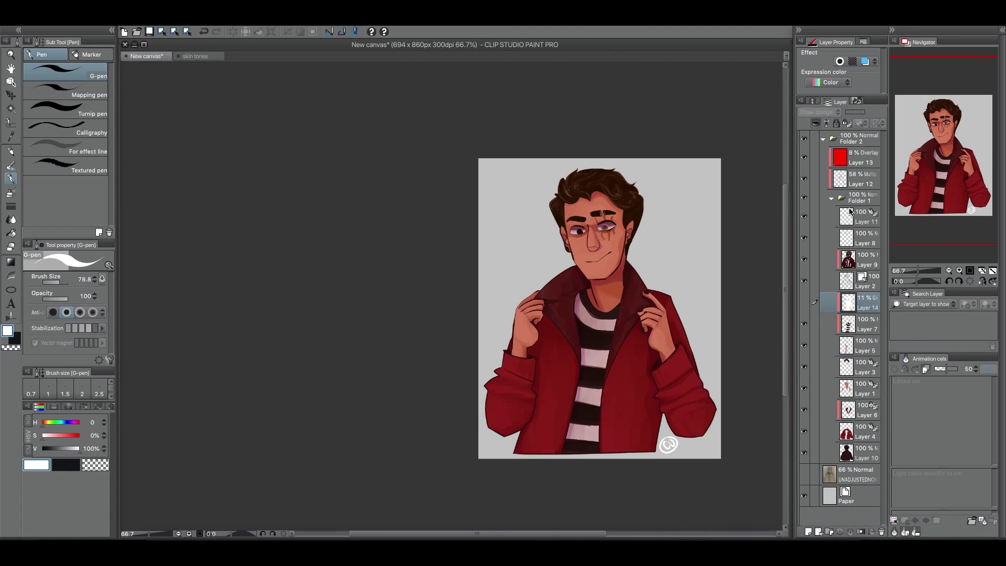
Step: Erase the purple shadows over the eyes on the Multiply layer, and repaint the eyes on Layer 7 with the Oil paint flat brush
{"action": "scroll", "coordinate": [602, 226], "scroll_direction": "up", "scroll_amount": 5}
{"action": "left_click", "coordinate": [860, 179]}
{"action": "key", "text": "e"}
{"action": "left_click", "coordinate": [524, 240], "text": "ctrl"}
{"action": "key", "text": "b"}
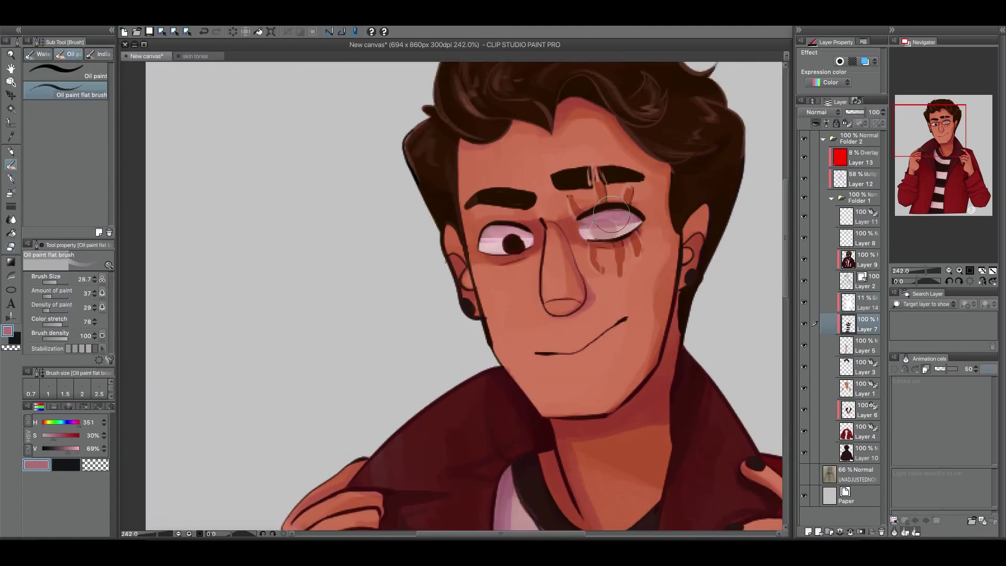
{"action": "scroll", "coordinate": [602, 265], "scroll_direction": "down", "scroll_amount": 6}
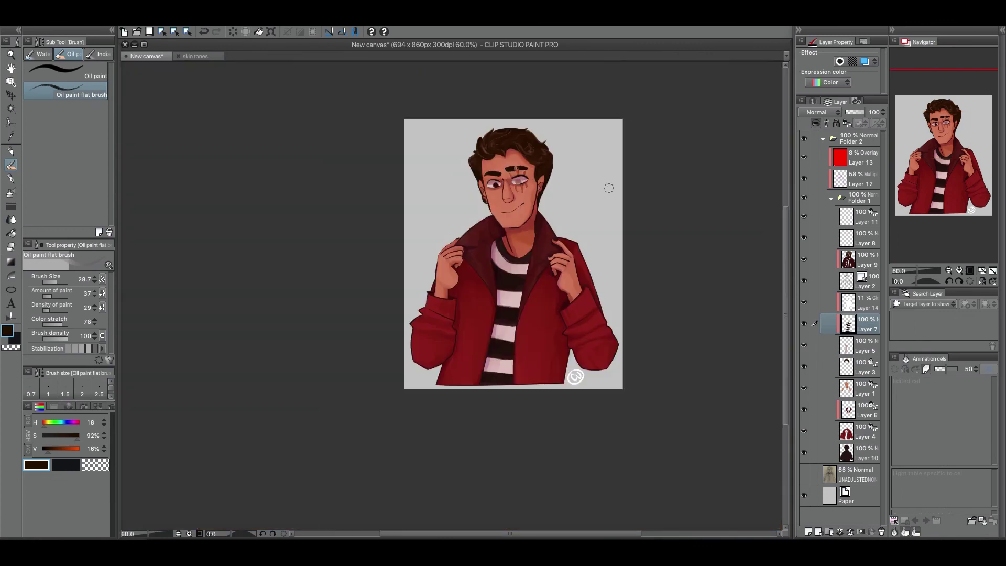
Step: Lower the opacity of the Glow dodge layer further
{"action": "left_click", "coordinate": [862, 303]}
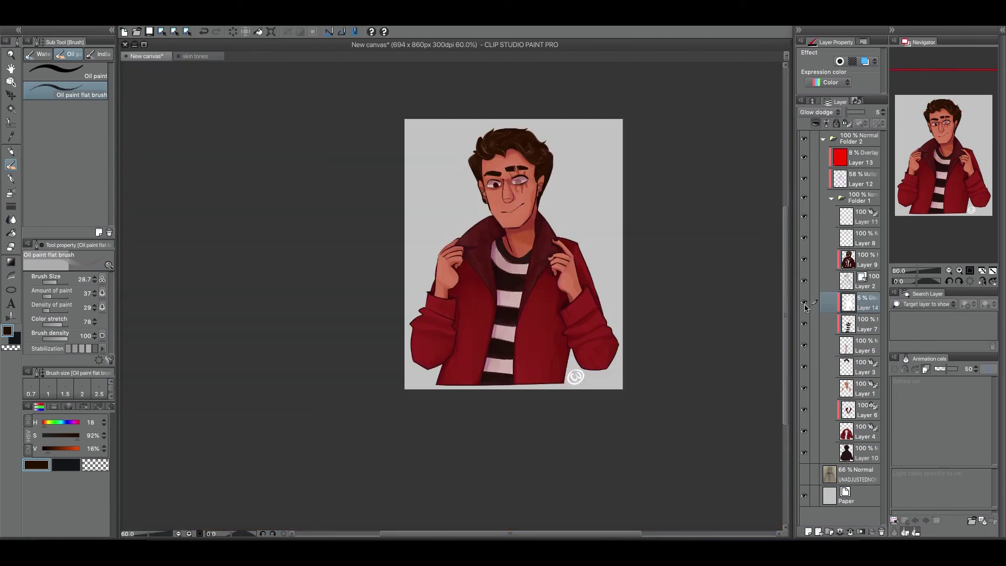